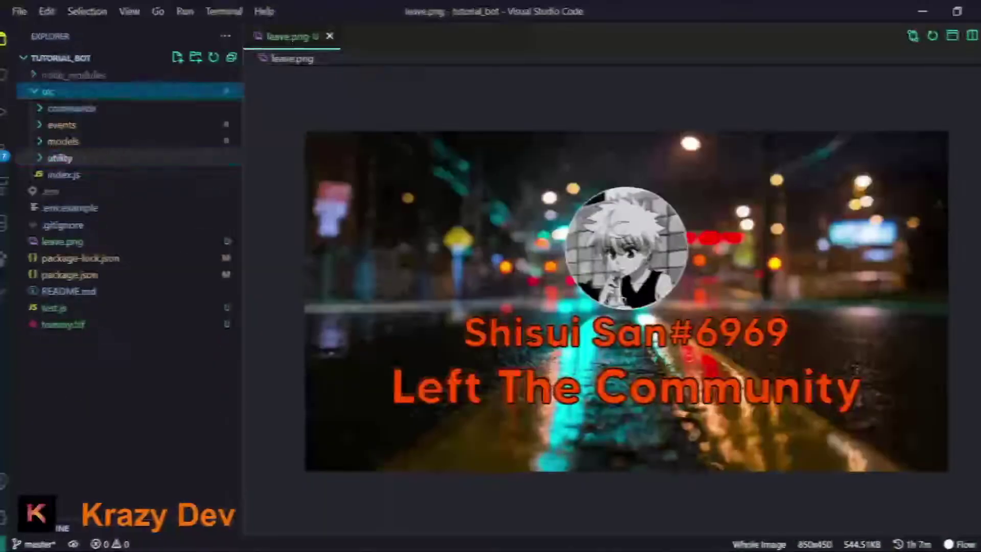
Step: Expand src/utility and start a new file named createLeave in it
click(58, 158)
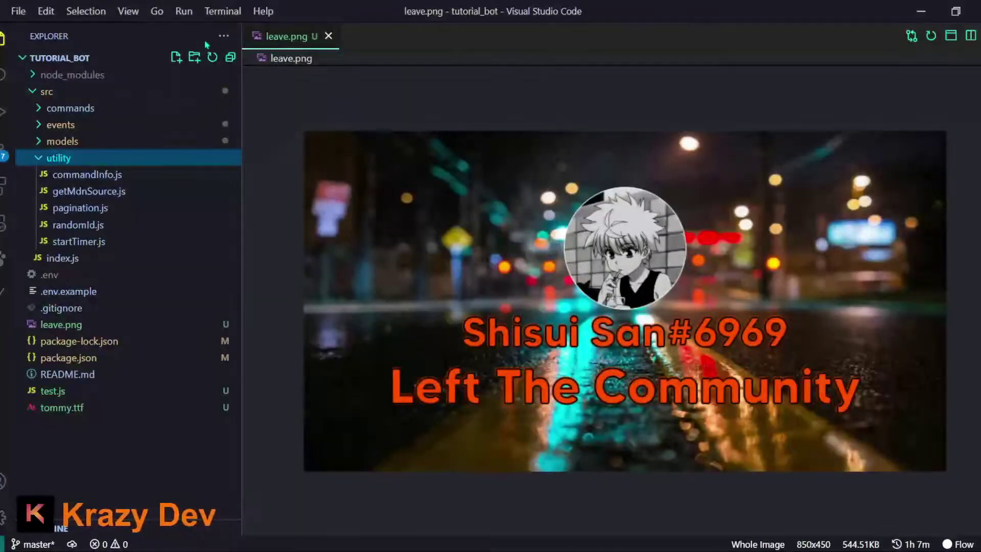
click(177, 58)
text(createLeave)
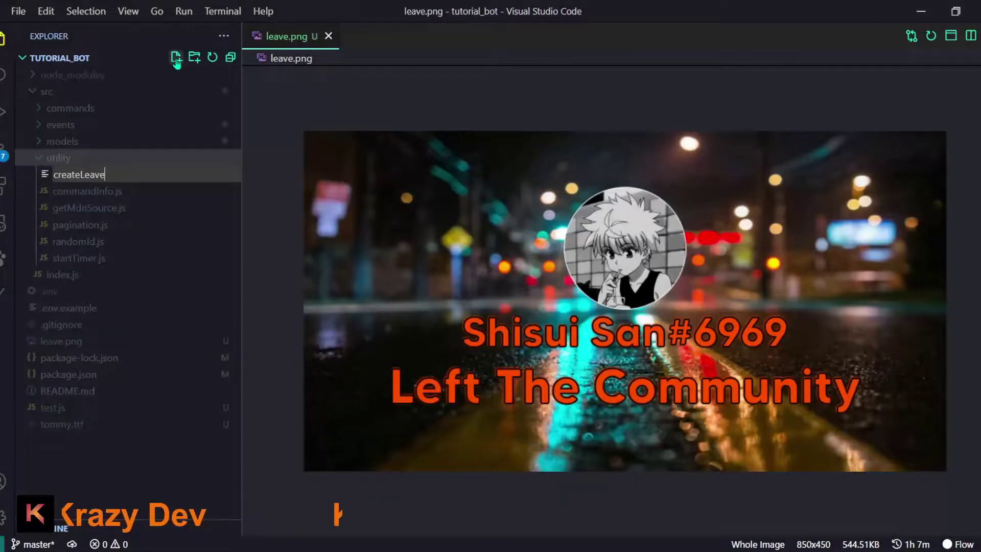
text(.js)
Step: Create createLeave.js with the canvas require, an async client/member export, and registerFont('./tommy.ttf')
key(Return)
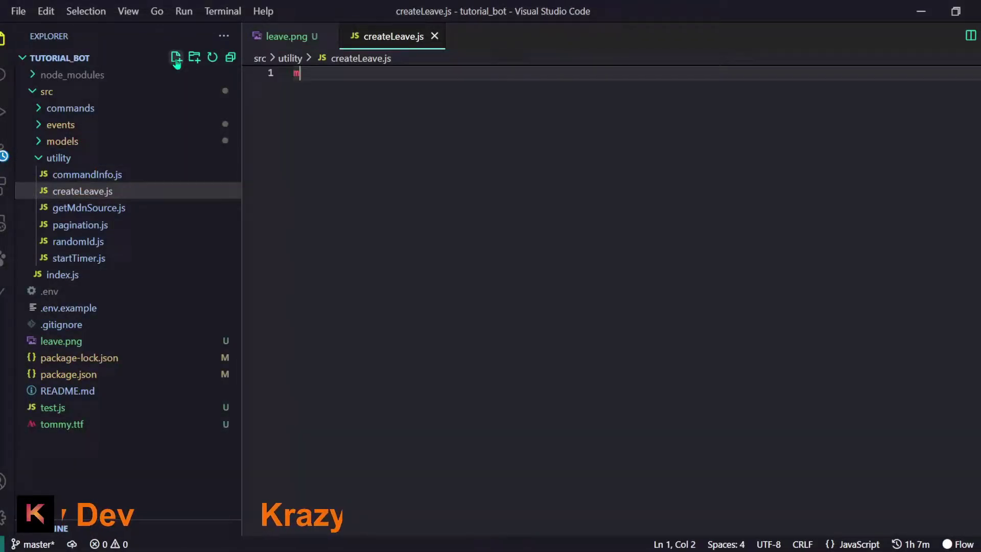
text(module.exports = asy)
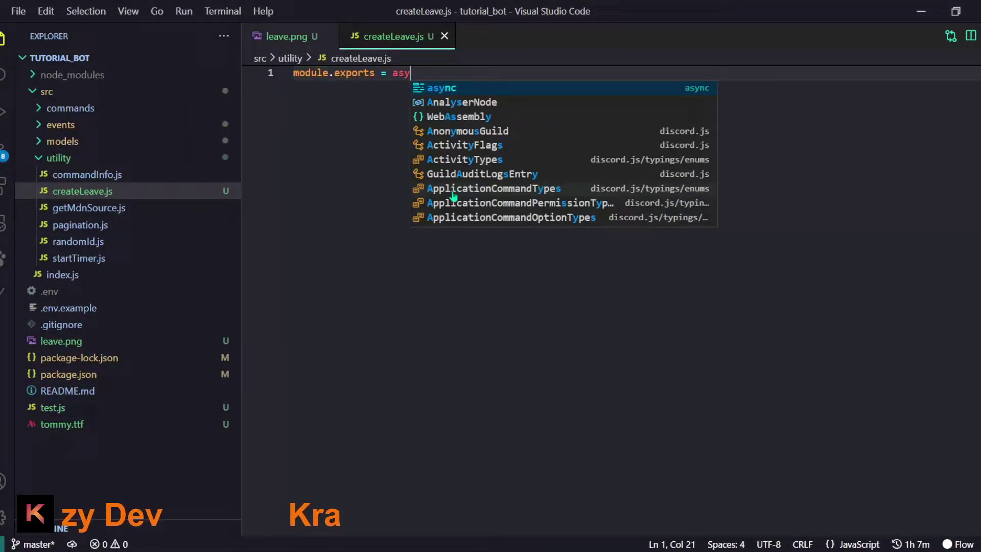
text(nc (cl)
text(ient)
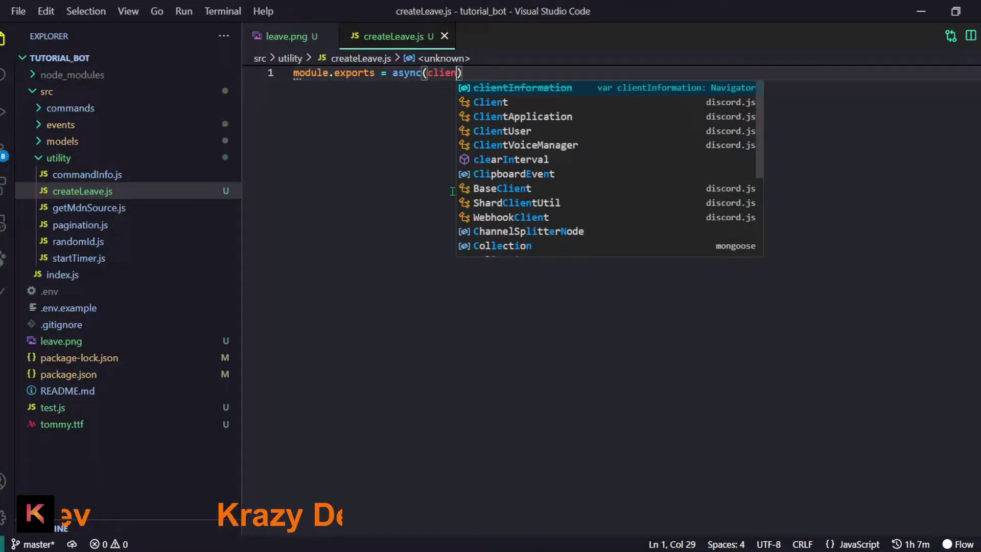
text(, member) => {)
key(Return)
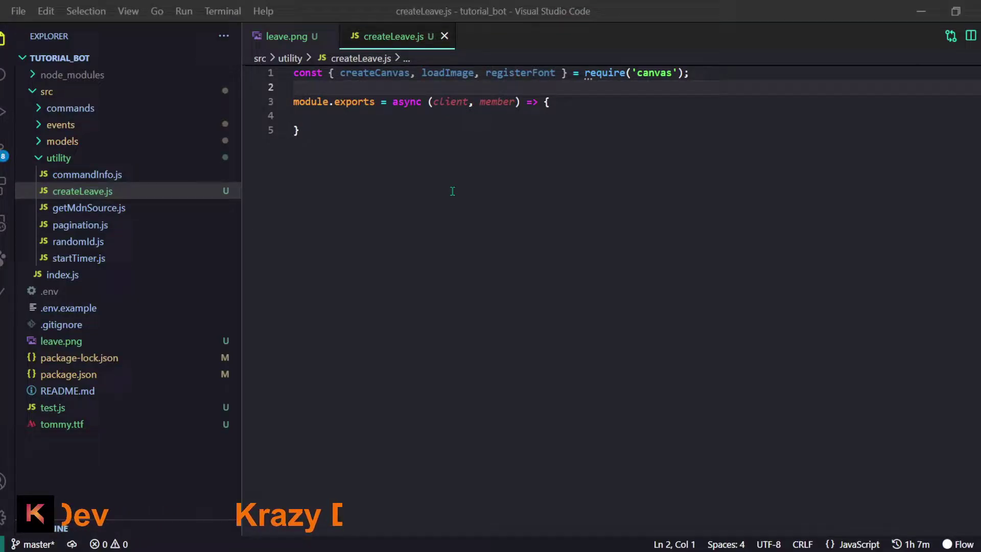
key(Return)
key(Return)
key(Up)
text(registerFont)
click(81, 430)
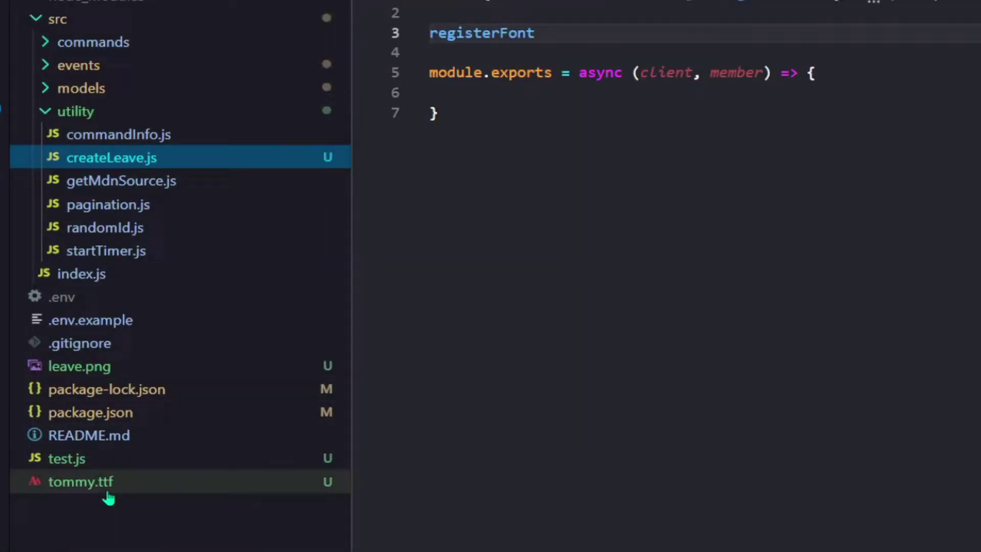
text(()
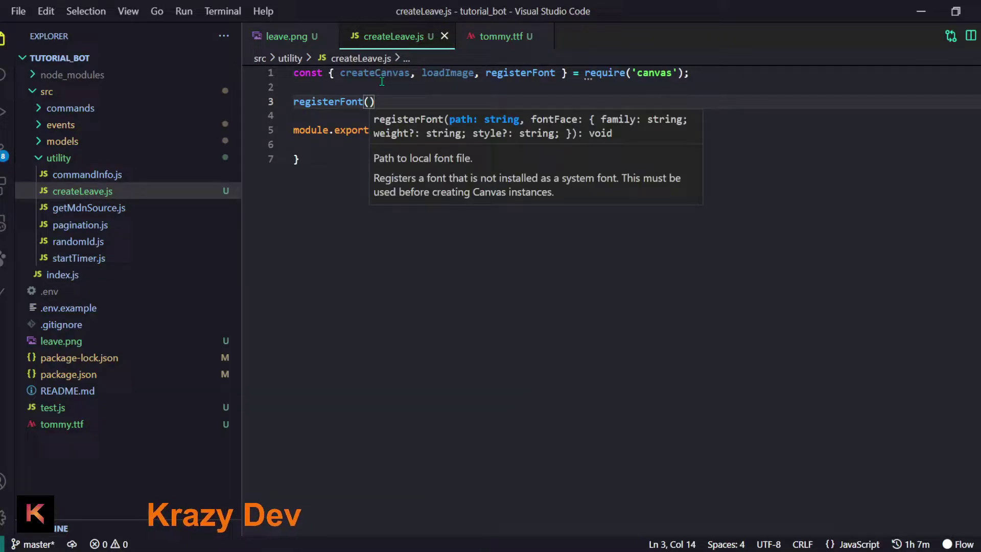
text("./to)
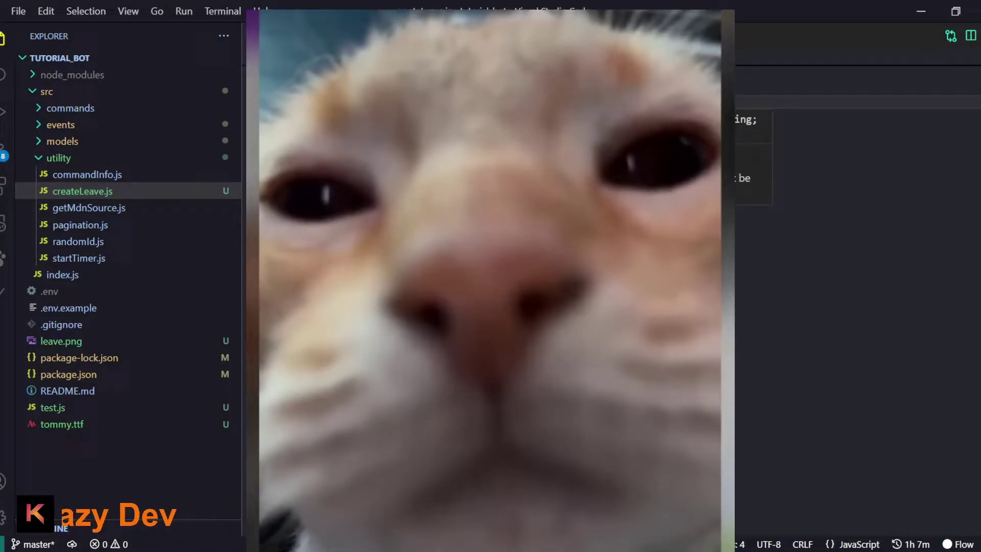
text(mmy.tt)
text(f",{)
Step: Register the font as family 'tommy' and add an 850×450 canvas, its 2D context and r = 160
key(Return)
text(family:)
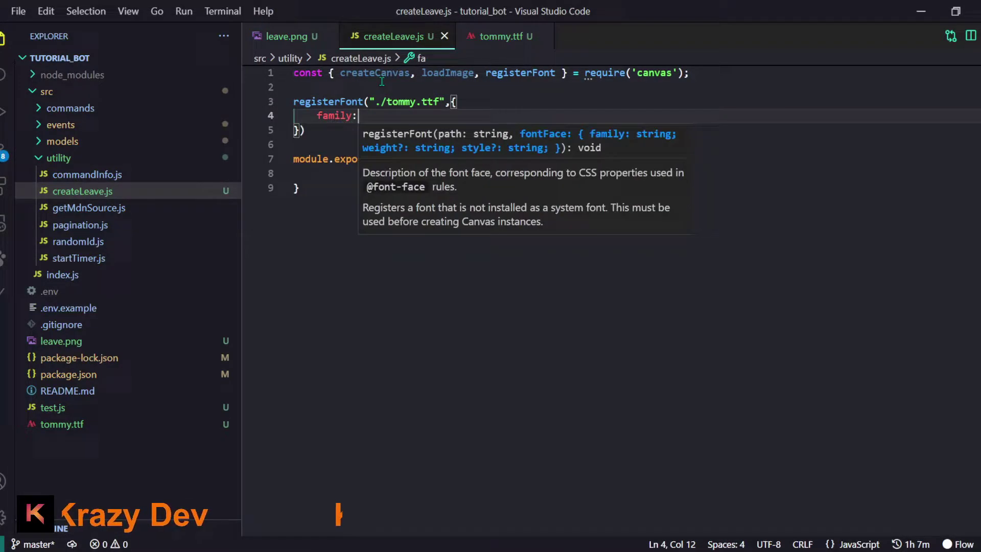
text(onst)
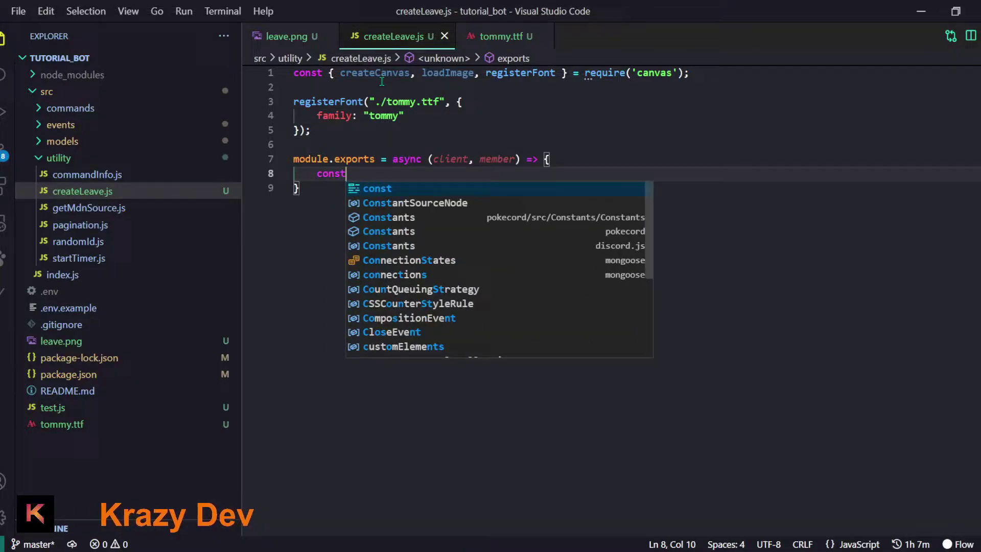
text( canvas =)
text(c)
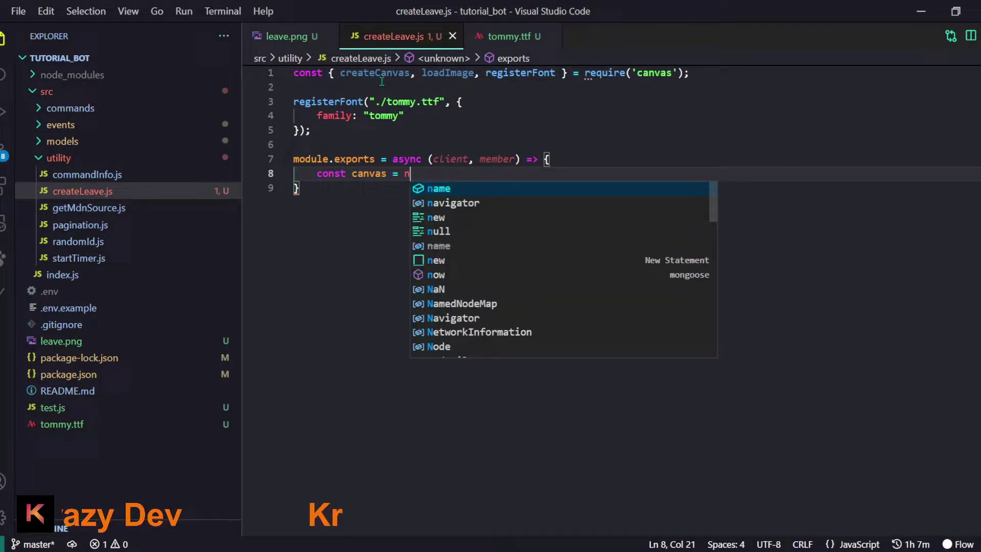
text(re)
key(Tab)
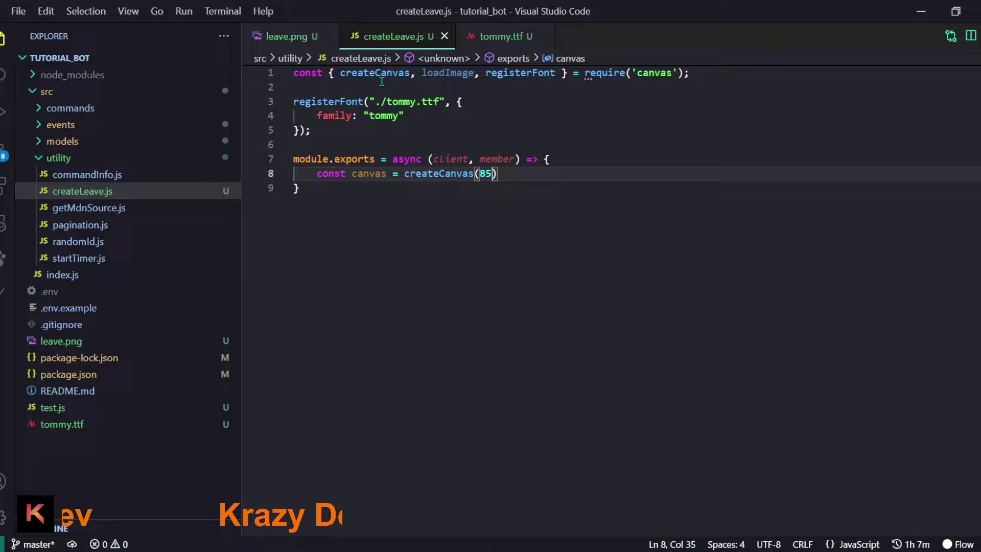
key(BackSpace)
key(BackSpace)
key(BackSpace)
text(, 450);)
key(Return)
text(const ctx = )
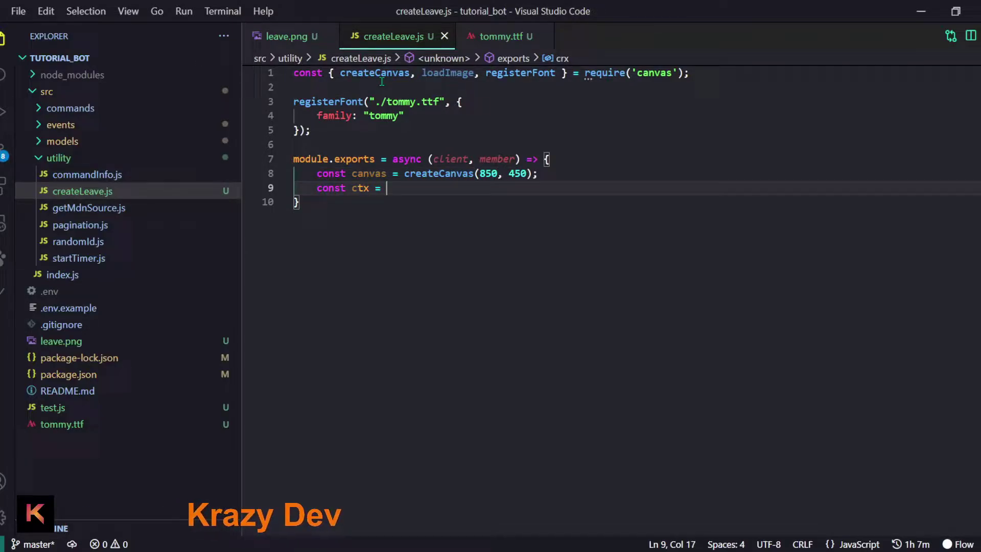
text(canvas.g)
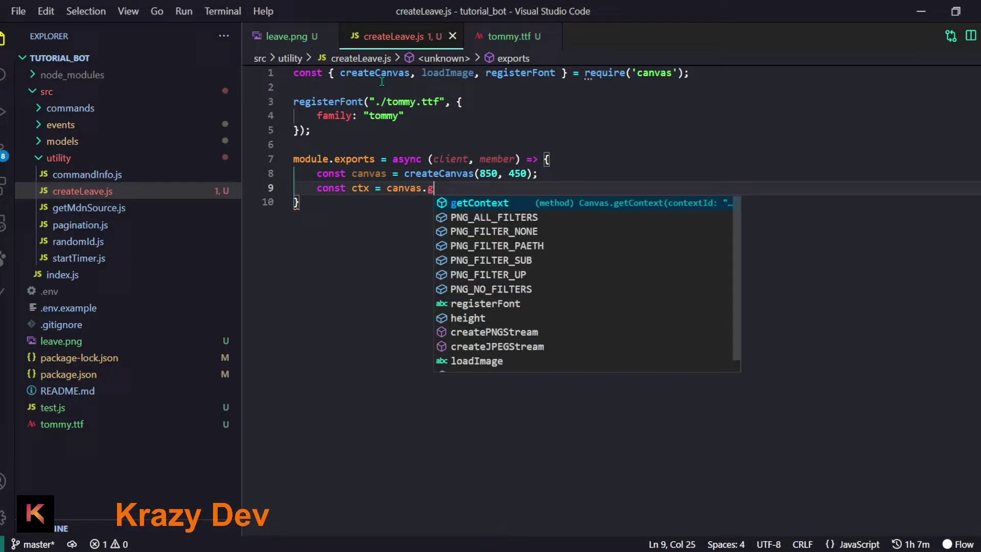
text(etC)
key(Tab)
text(('2d');)
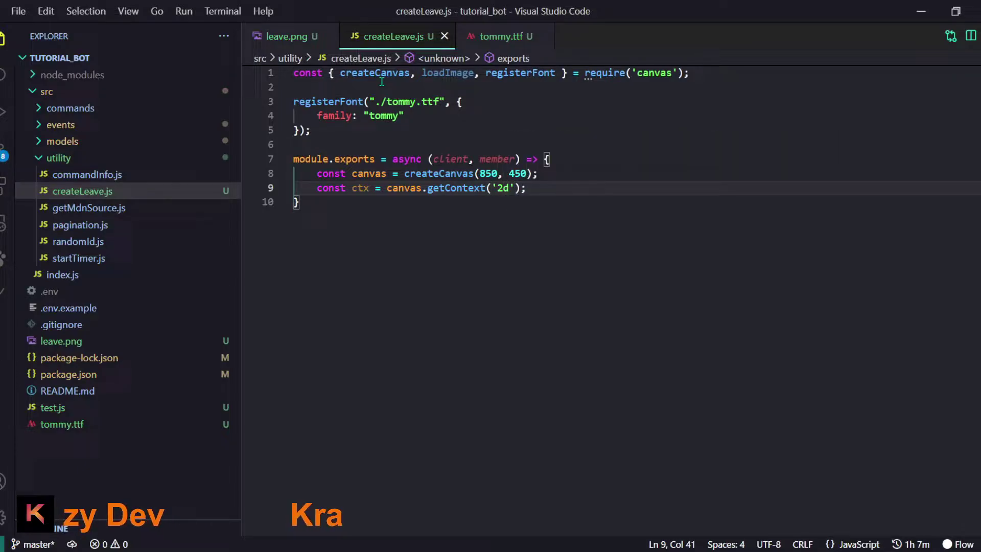
key(Return)
text(const r)
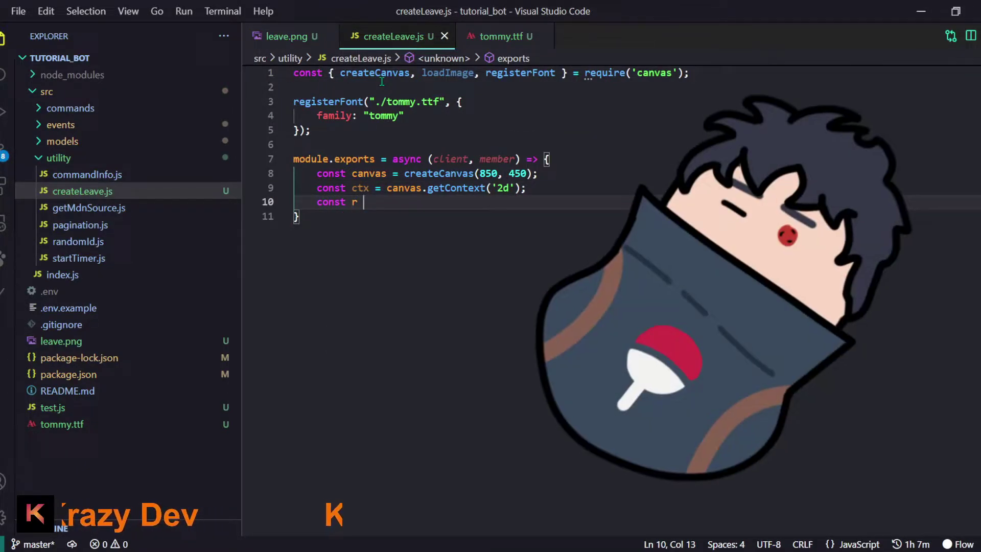
text( = 160;)
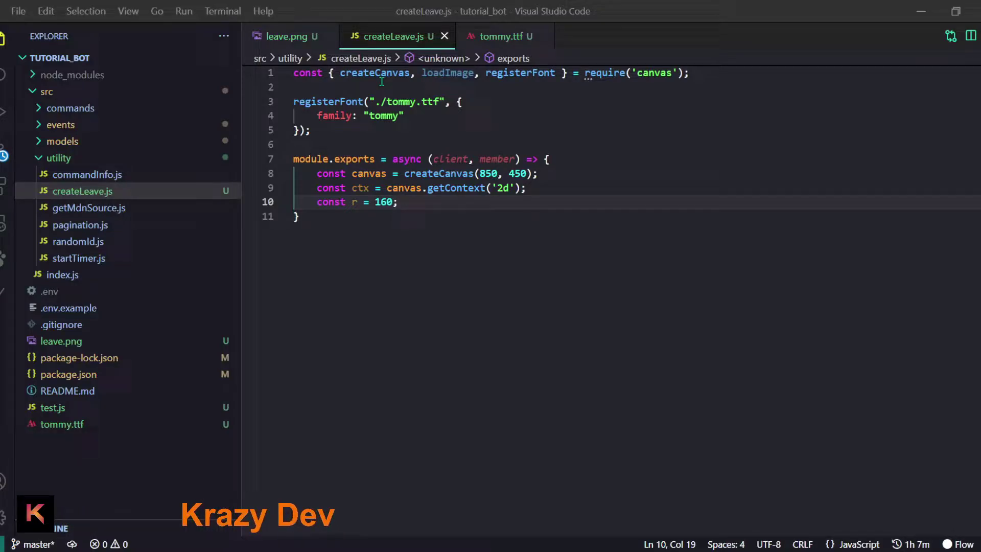
key(Return)
key(Return)
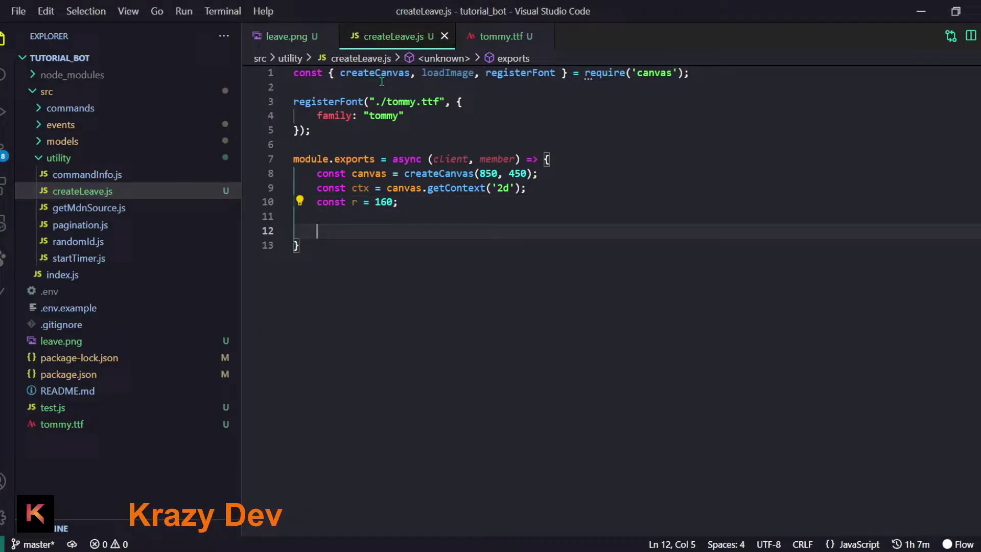
Step: Paste the loadImage lines for the background and the member's PNG avatar
key(ctrl+v)
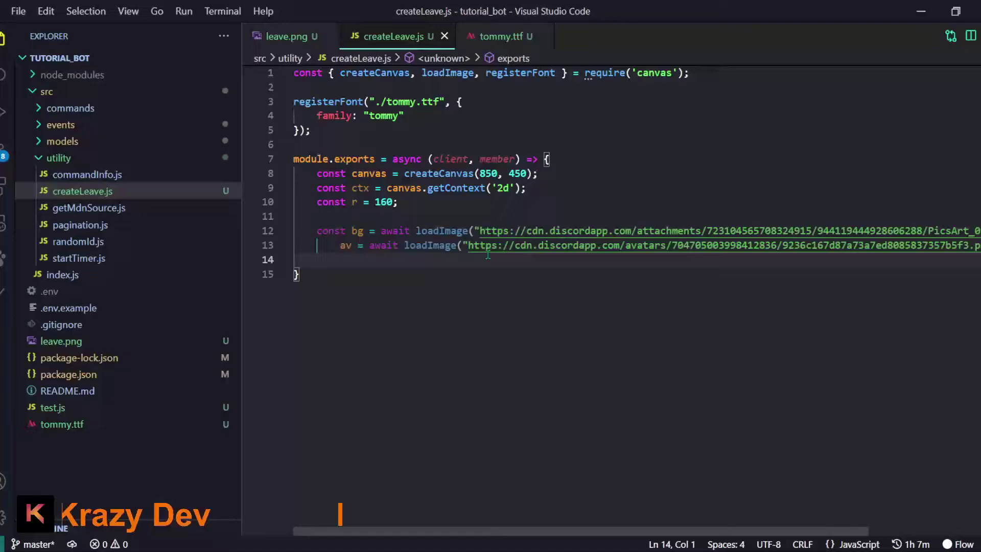
drag(463, 246, 977, 247)
text(mem)
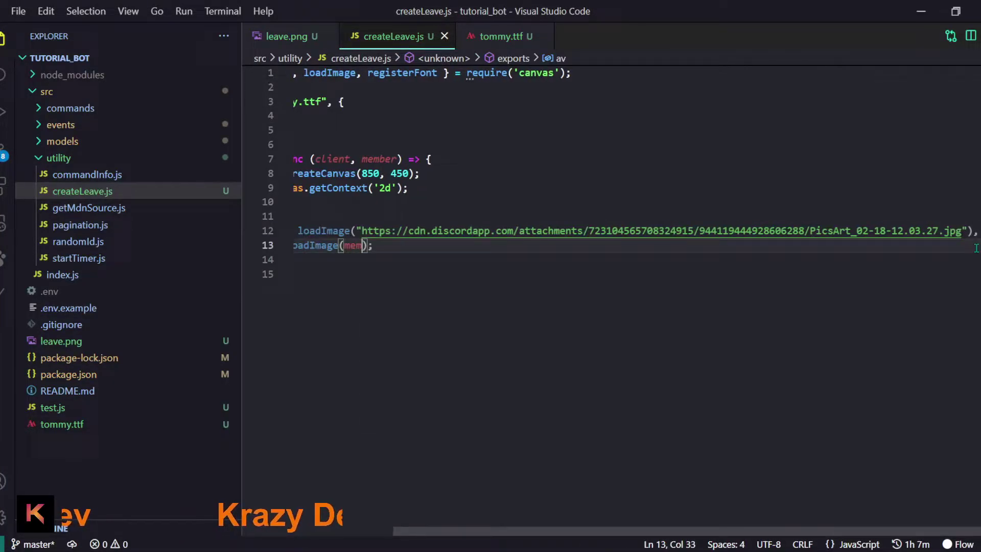
text(ber.user.displayAvatarURL()
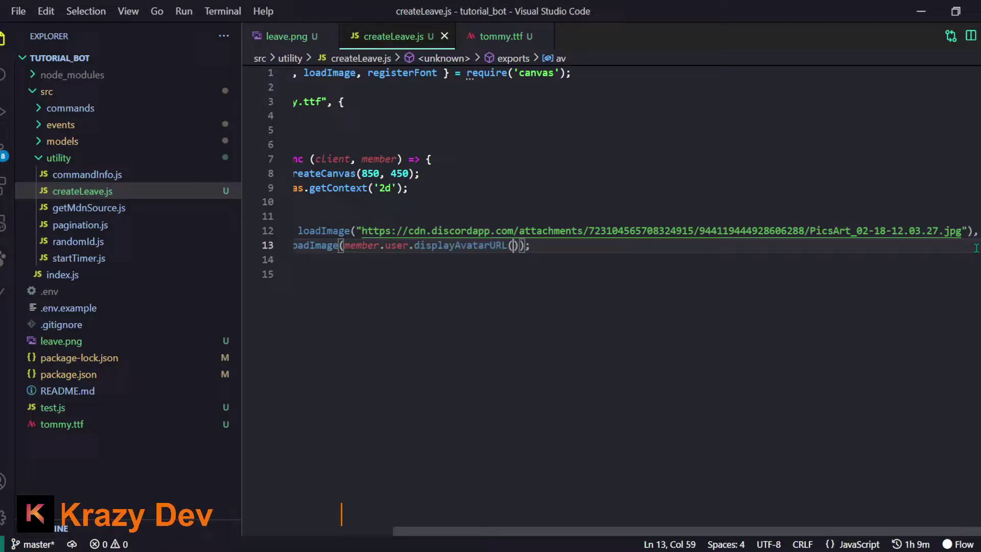
text({format:'png)
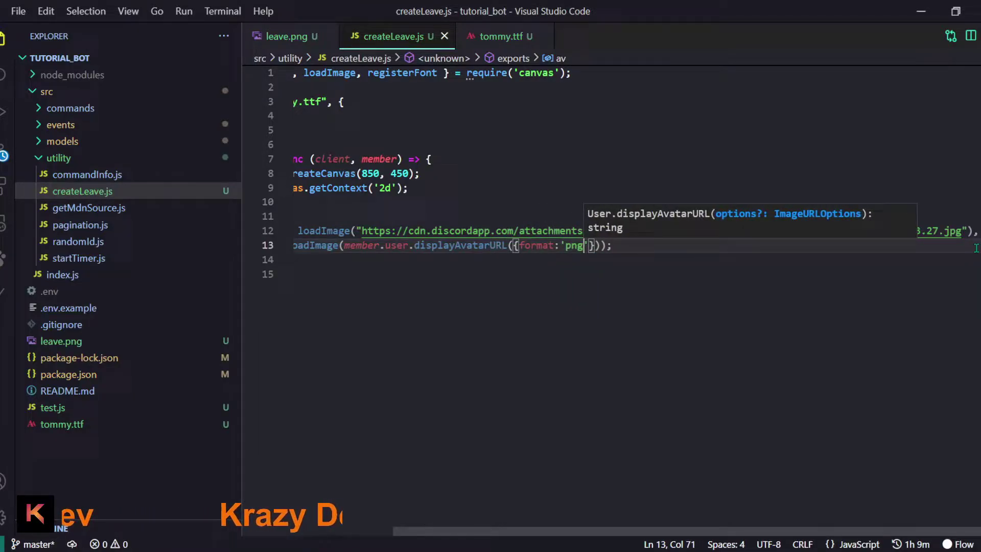
text(ctx.dra)
key(Tab)
text(// Background of the image)
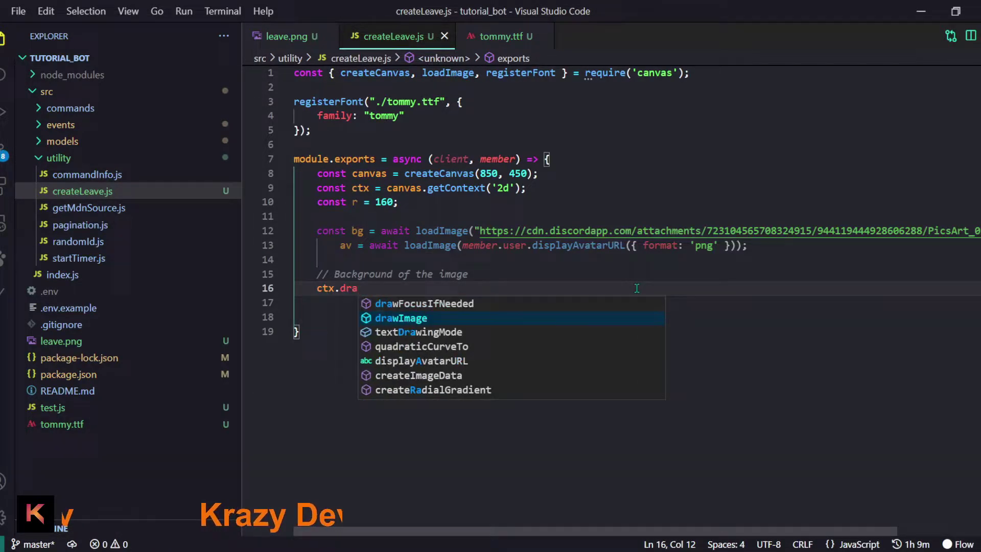
Step: Draw bg at 0, 0, canvas.width, canvas.height and add bold 55px tommy #ff4d00 styling
key(Tab)
text((bg,)
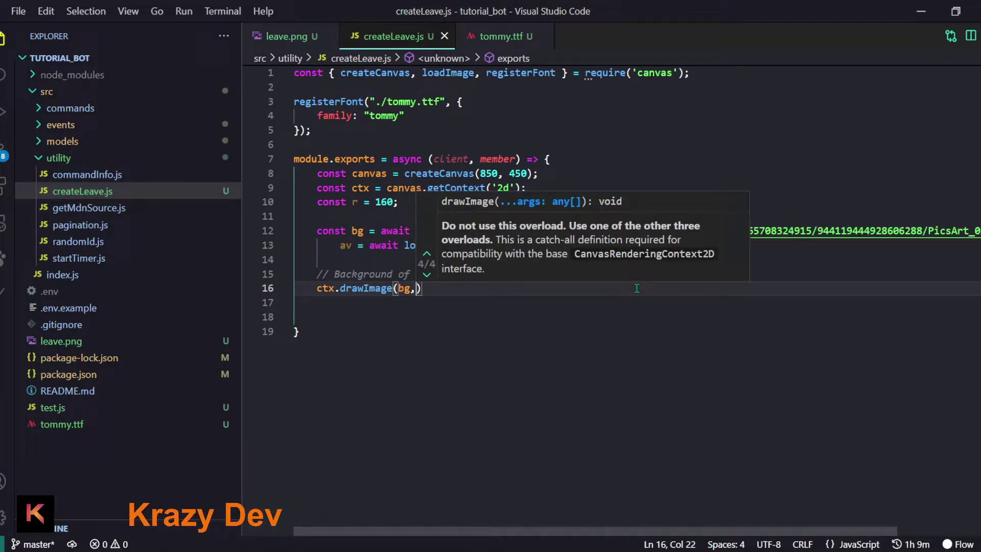
text(0,0,ca)
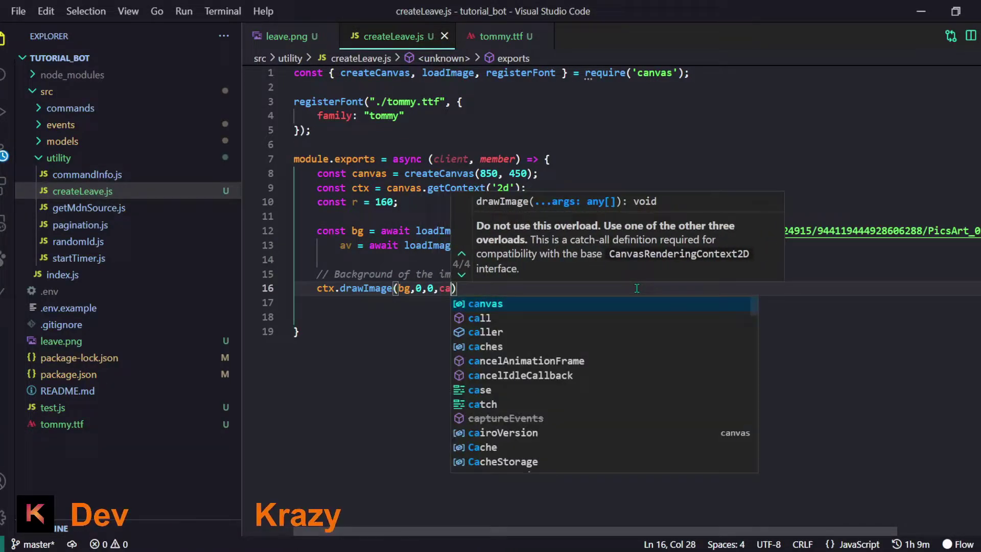
text(nvas.width,c)
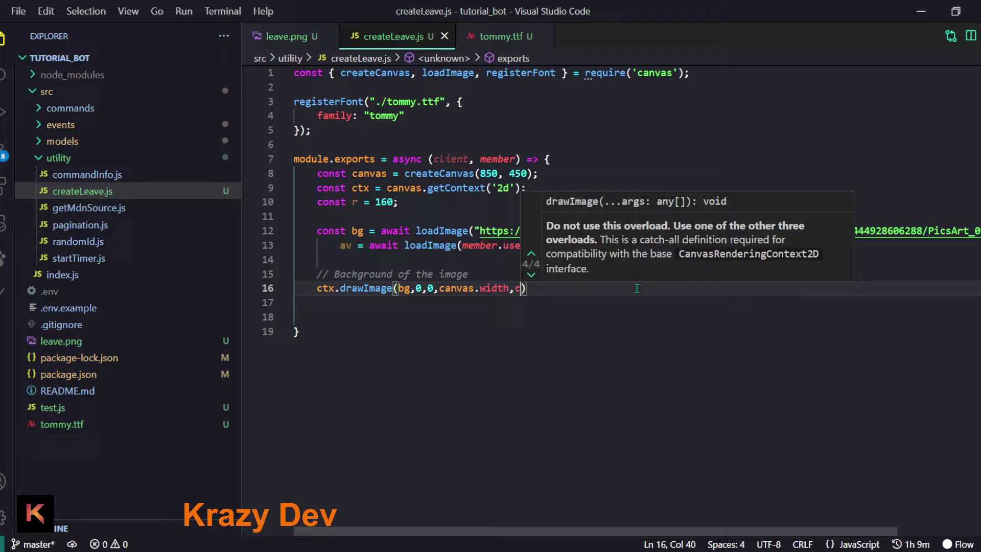
text(anvas.height)
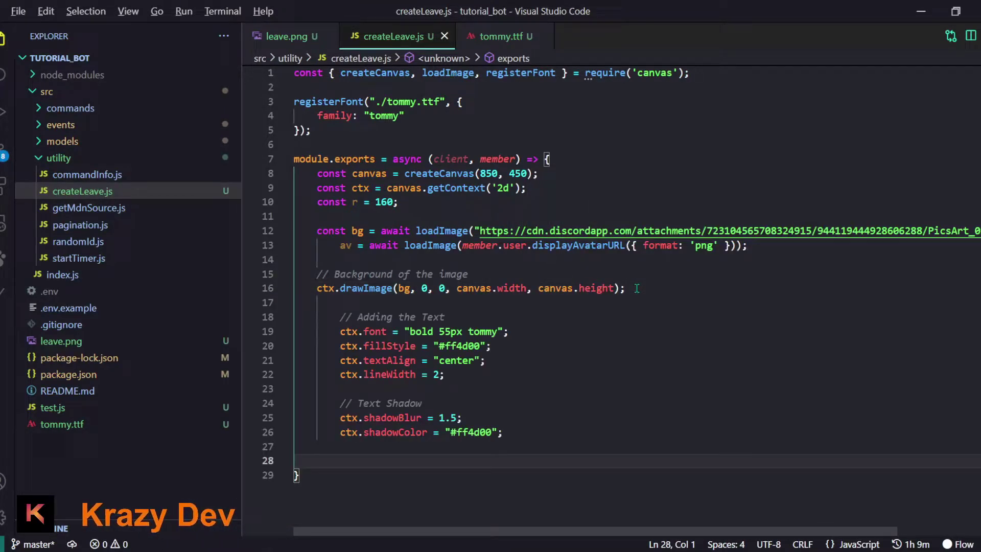
Step: Tidy the text settings, reviewing the bold weight and the ff4d00 colour value
key(ctrl+s)
scroll(388, 291, down, 1)
double_click(388, 291)
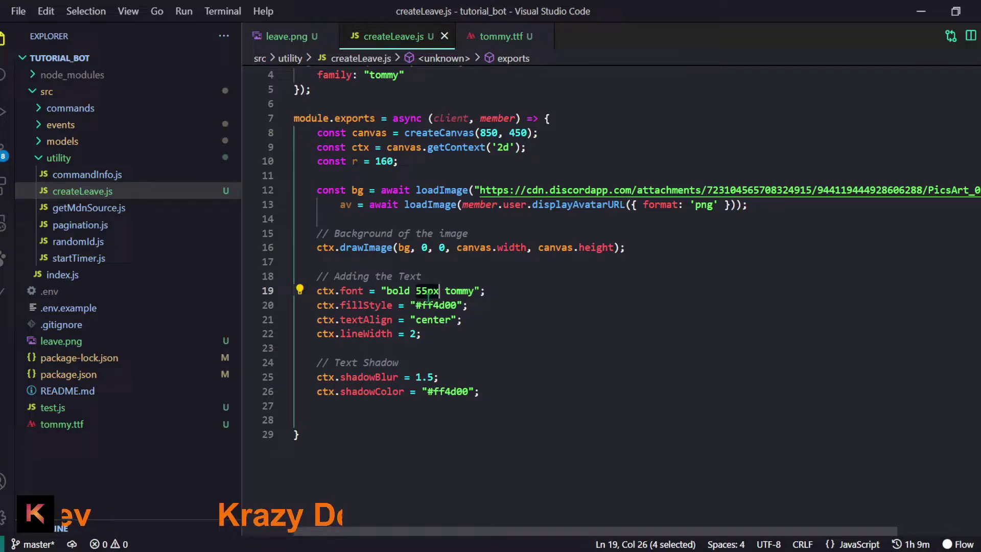
double_click(436, 305)
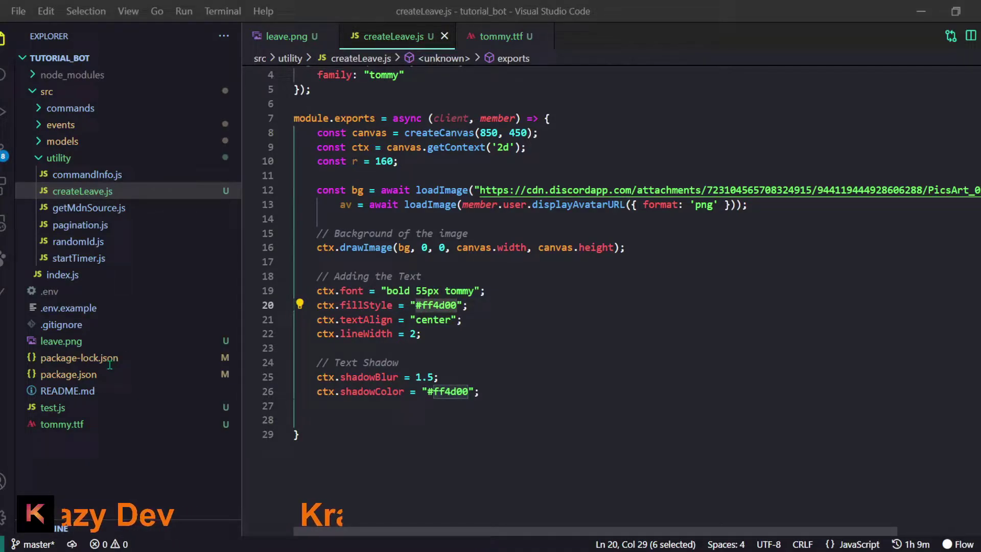
click(437, 414)
text(ctx.)
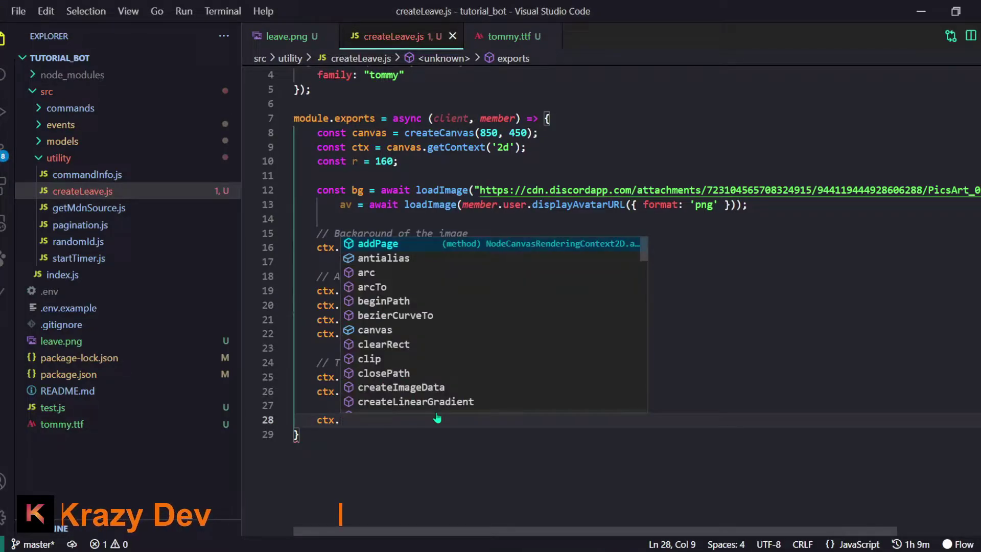
text(fillt)
Step: Draw username#tag with fillText at canvas.width/2, 285, 800, duplicated as strokeText
key(Tab)
text(()
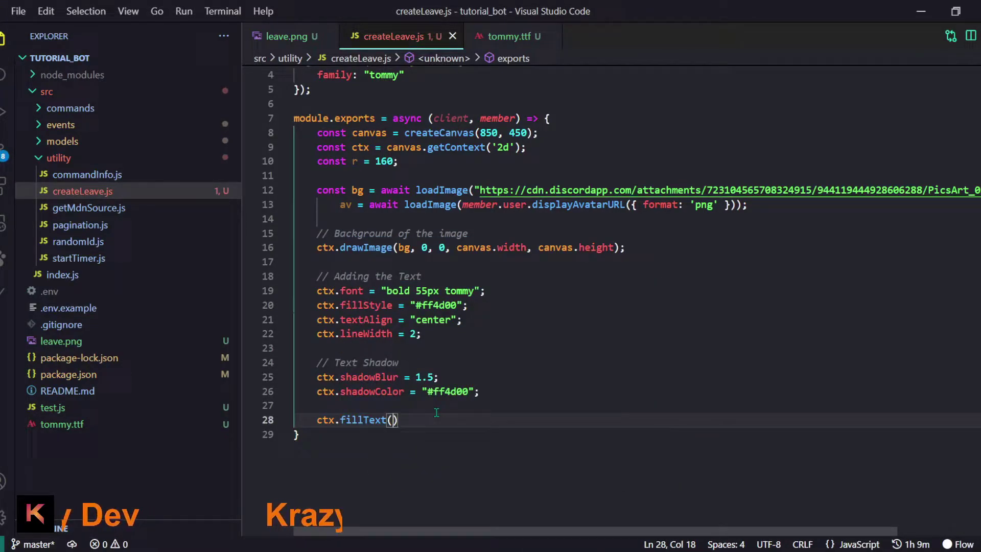
text(`${member.u)
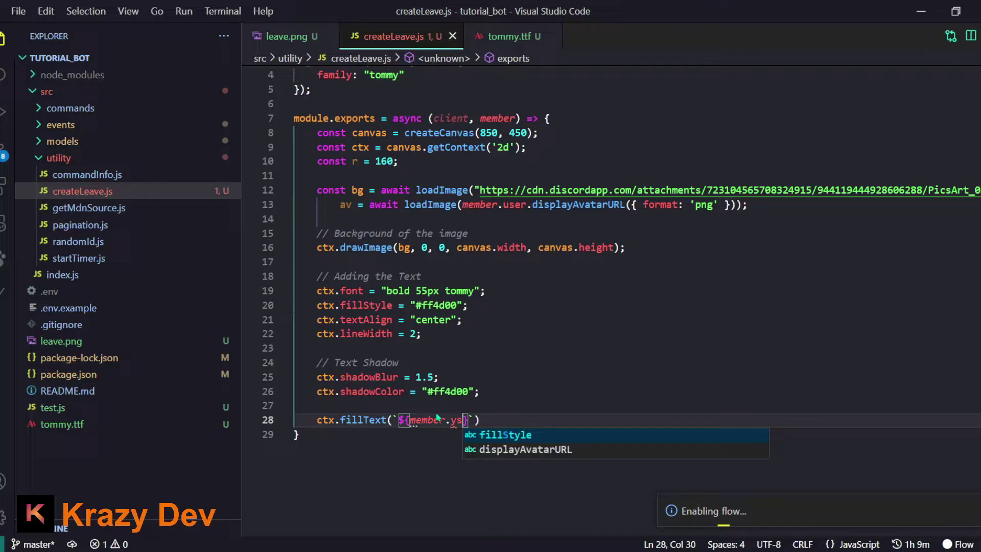
text(ser.username}#${member.user.tag}`, )
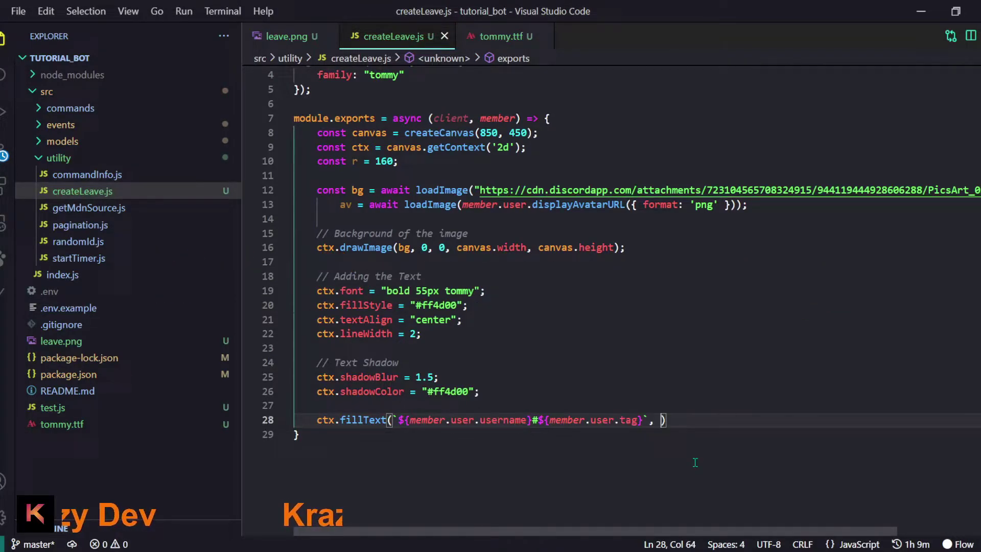
text(canvas.width/2)
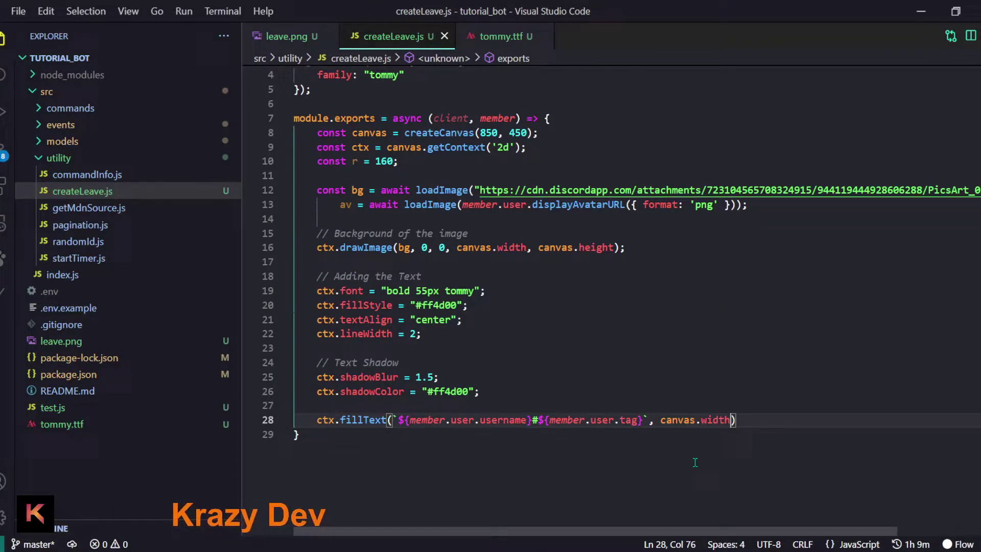
text(,28)
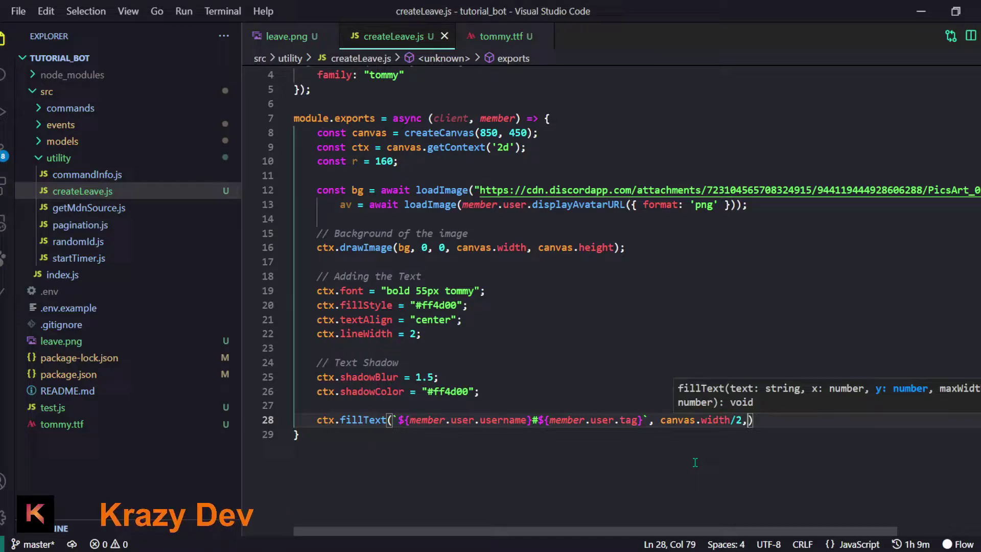
text(0)
key(BackSpace)
text(5)
key(ctrl+s)
text(,800)
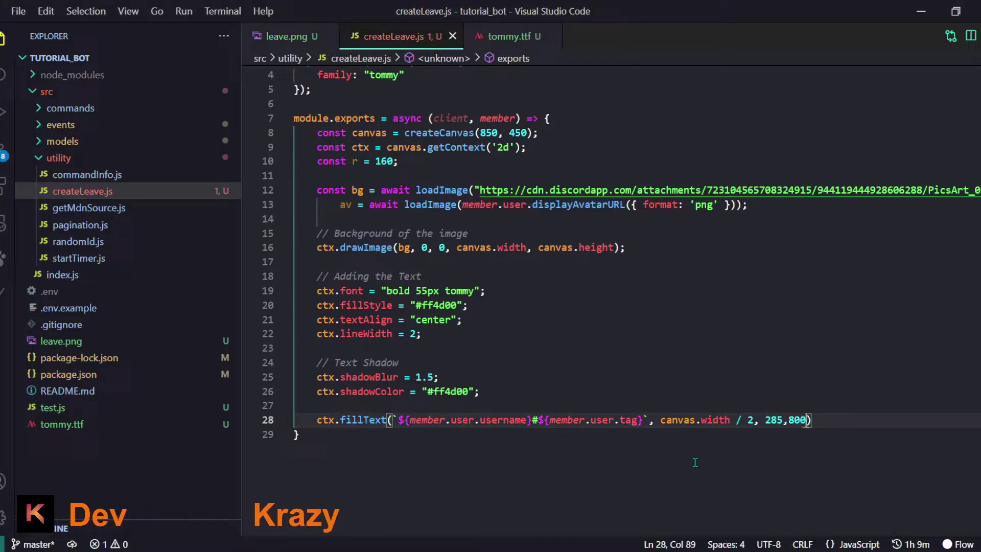
text(;)
key(shift+alt+Down)
click(364, 434)
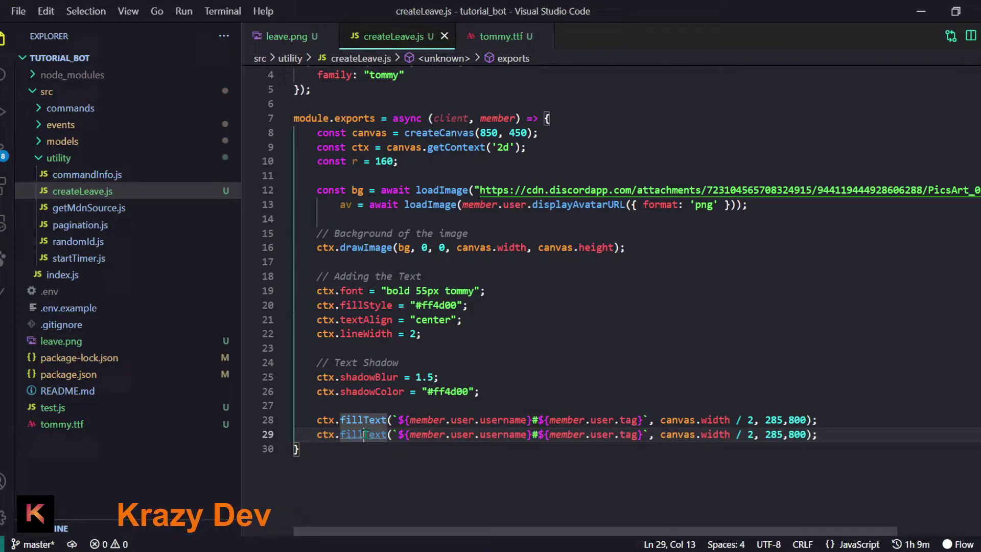
key(BackSpace)
key(BackSpace)
key(BackSpace)
text(stroke)
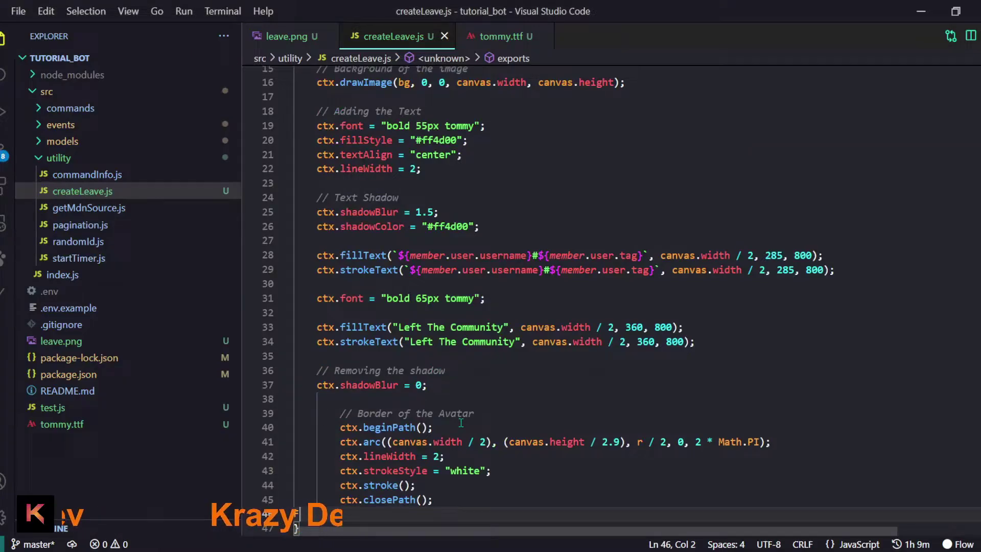
scroll(348, 360, down, 4)
scroll(348, 360, up, 1)
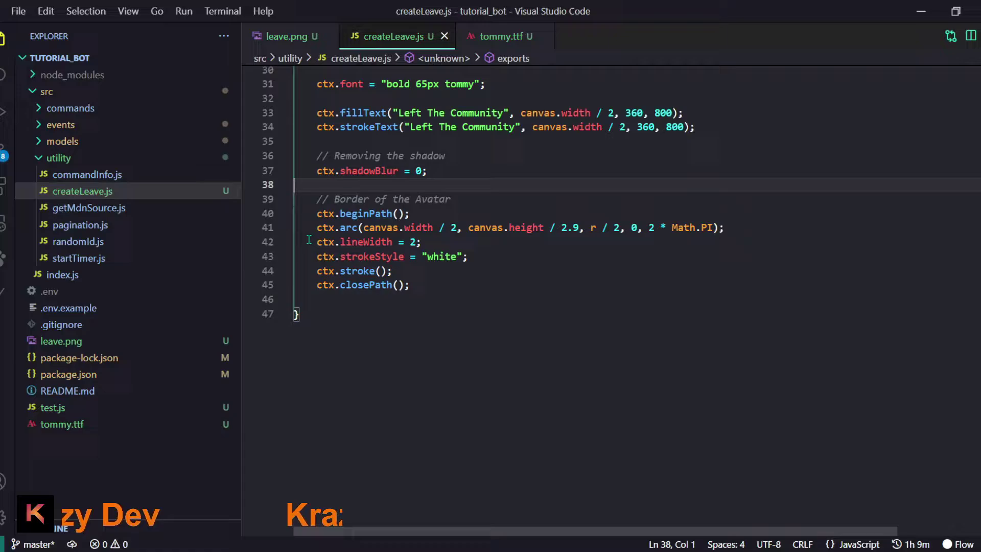
Step: Paste the circular clipping block, move clip() above closePath(), and add the drawImage(av, ...) avatar line
click(384, 302)
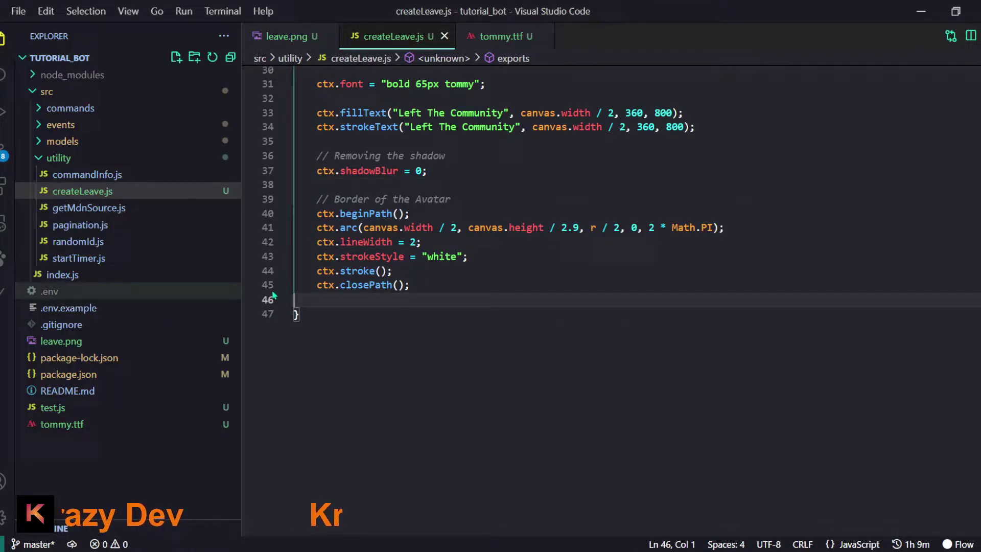
text(// Clipping the avatar     ctx.beginPath();     ctx.arc((canvas.width / 2), (canvas.height / 2.9), r / 2, 0, 2 * Math.PI);     ctx.closePath();     ctx.clip();)
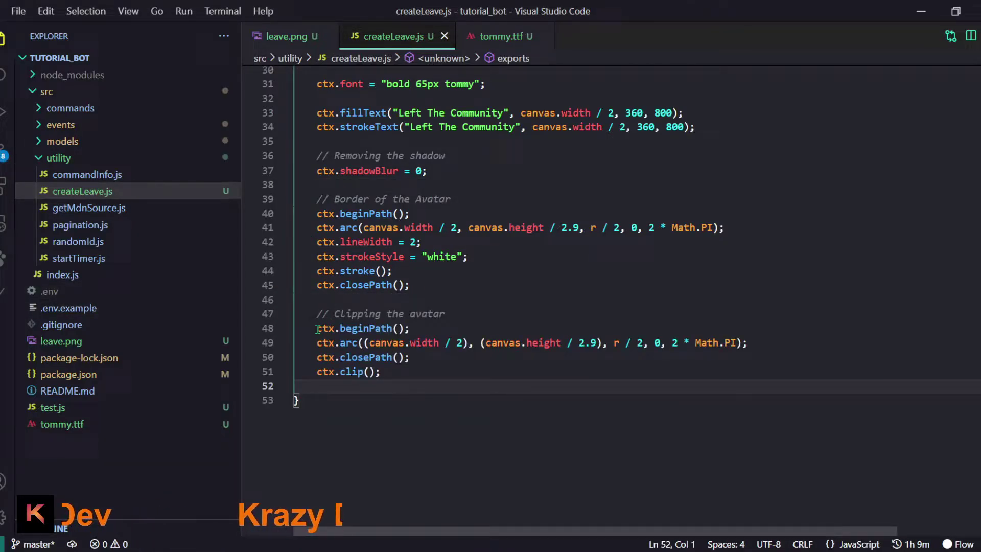
drag(317, 328, 453, 329)
click(335, 342)
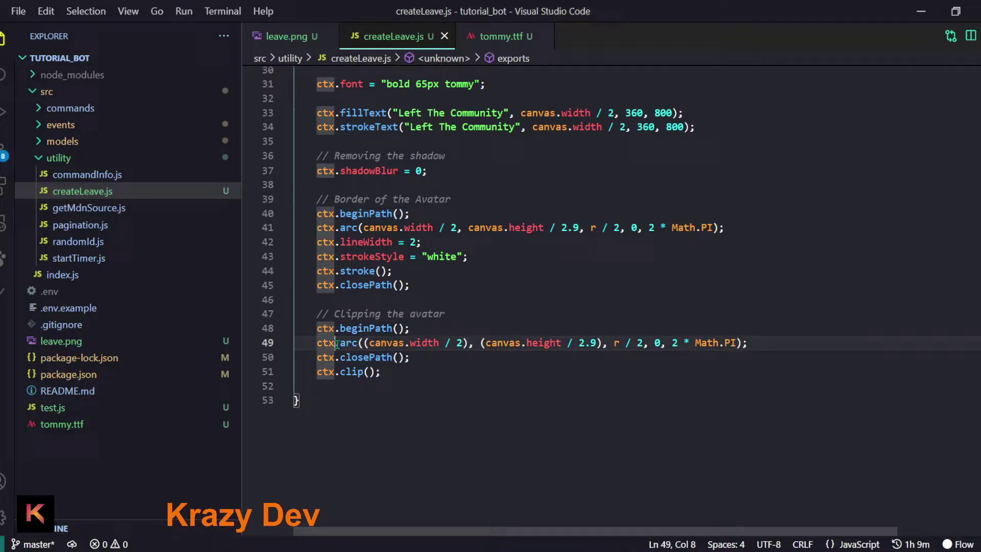
click(316, 358)
key(alt+Down)
key(Down)
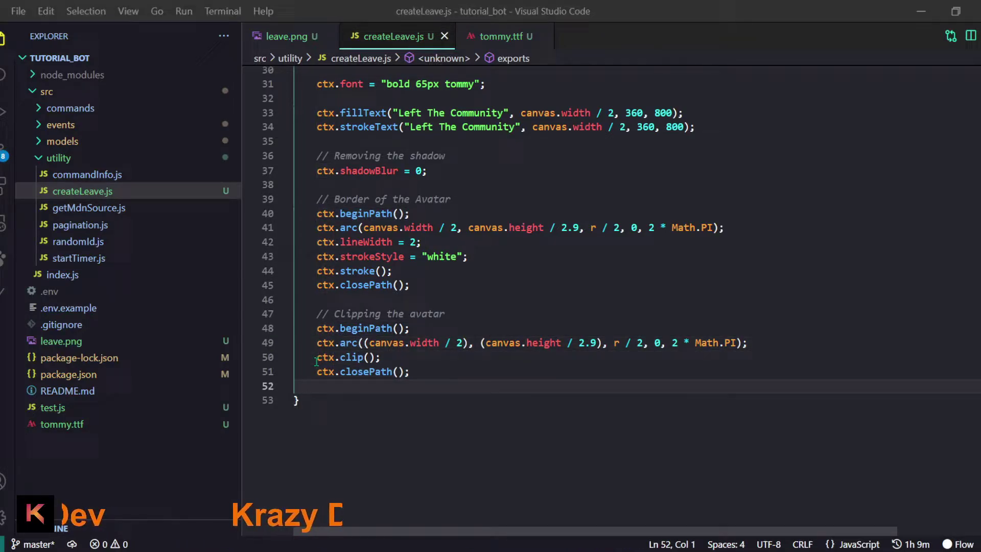
key(Return)
text(// Adding the avatar     ctx.drawImage(av, (canvas.width / 2 - r / 2), (canvas.height / 2 - r) + 10, r, r);)
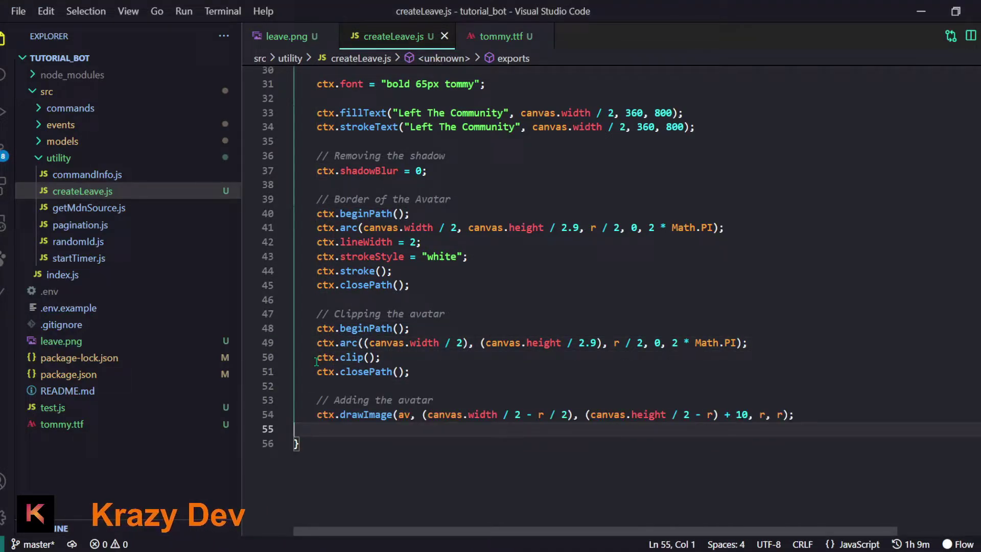
scroll(316, 361, up, 10)
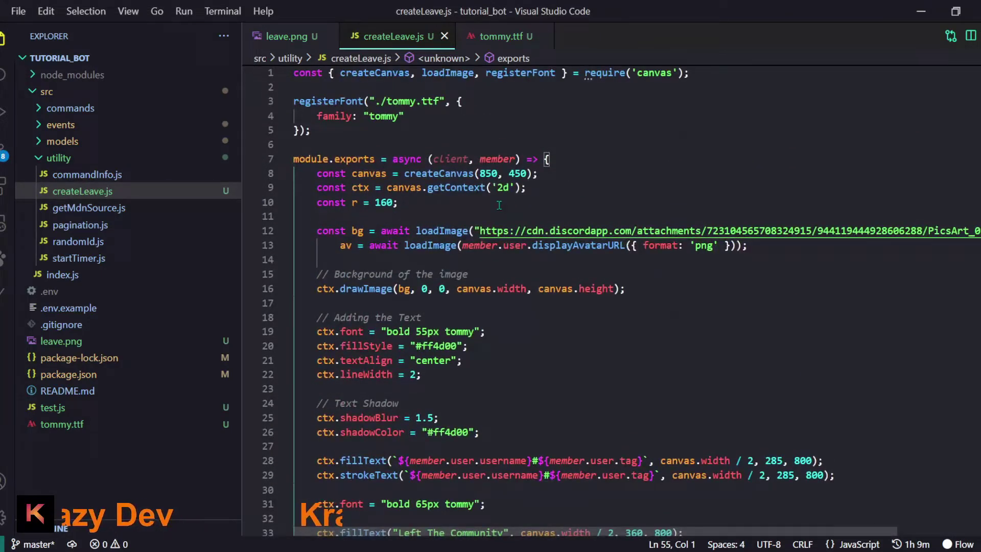
Step: Open a return new Promise((res, rej) => ...) wrapper with a try block
click(565, 159)
key(Return)
text(return ne)
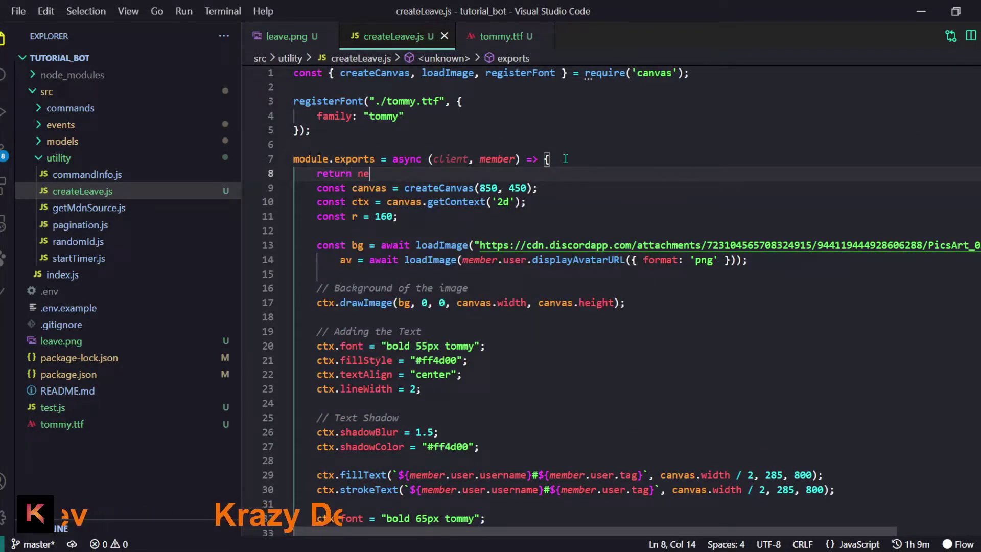
text(w Promise((res) =>{}))
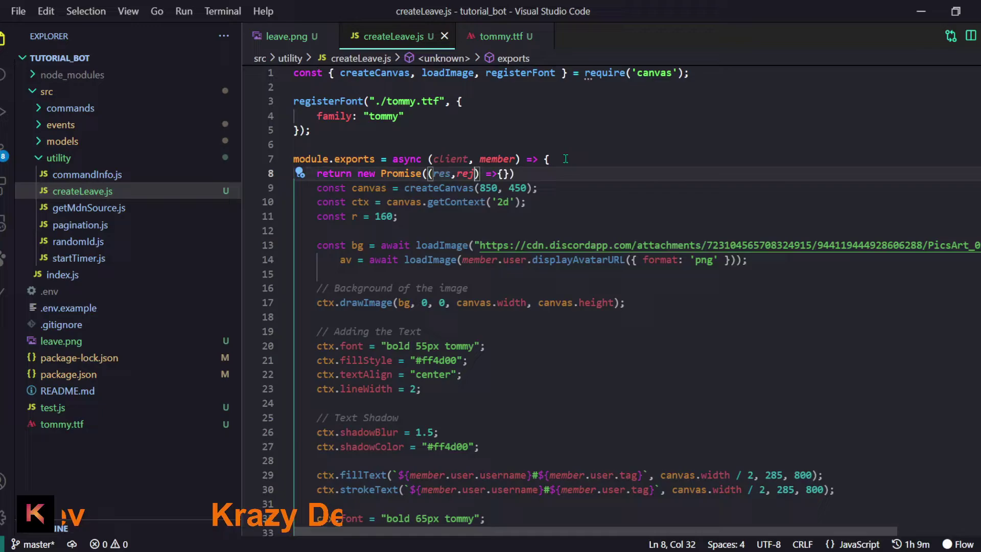
key(Right)
key(Right)
key(Right)
key(Return)
key(Down)
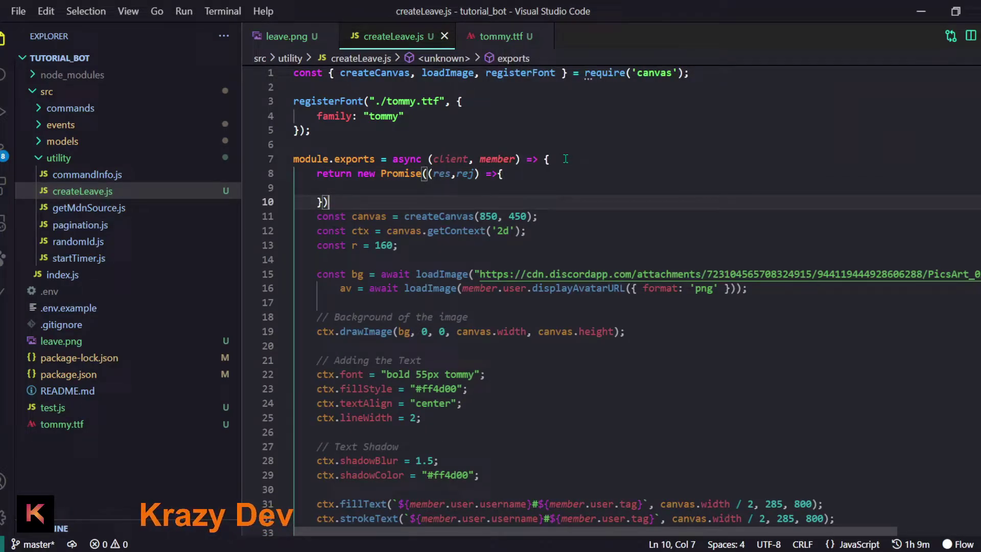
key(ctrl+x)
key(BackSpace)
key(Return)
text(try {)
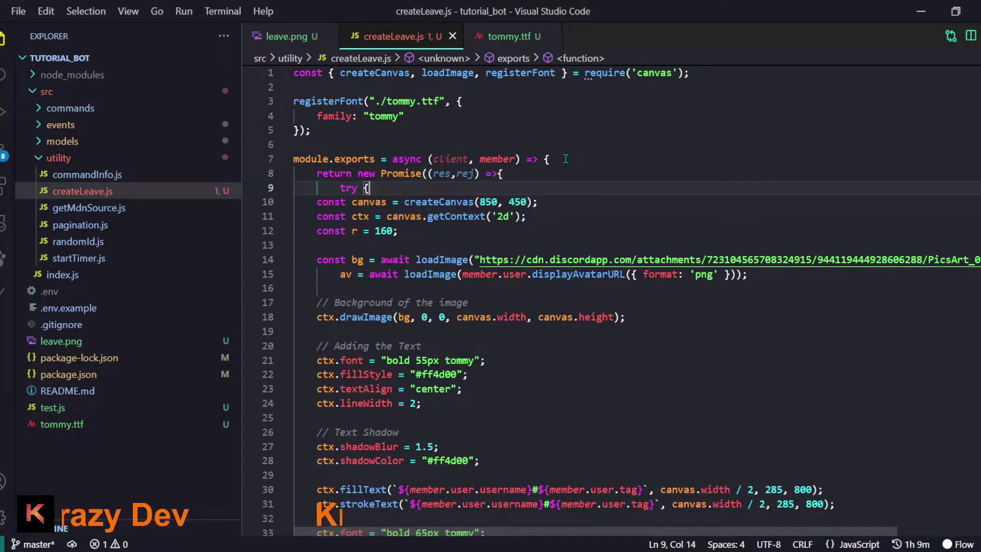
scroll(565, 158, down, 9)
Step: Add catch (e) calling rej(e) after the avatar line and save to reformat
click(497, 486)
text(}catch(e){)
key(Return)
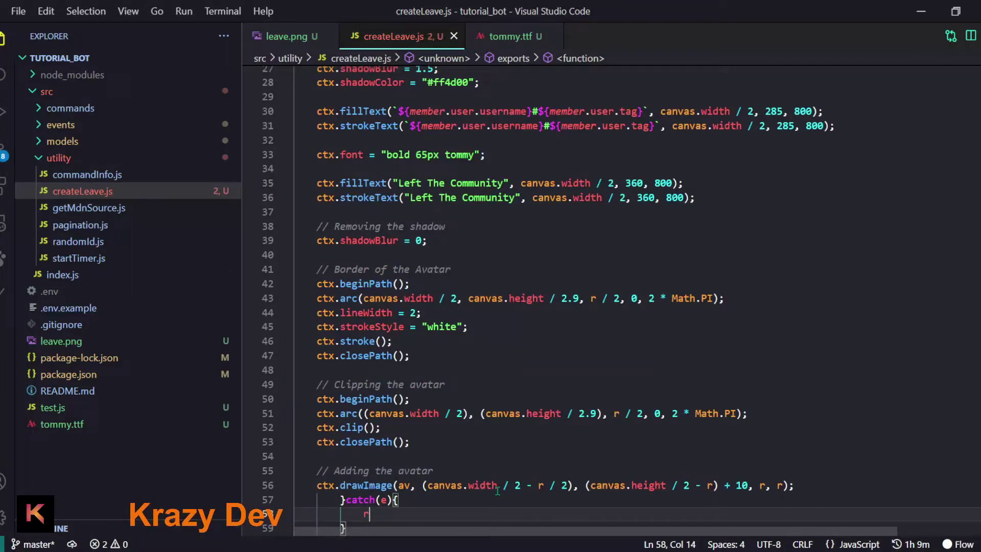
text(rej(e);)
key(ctrl+s)
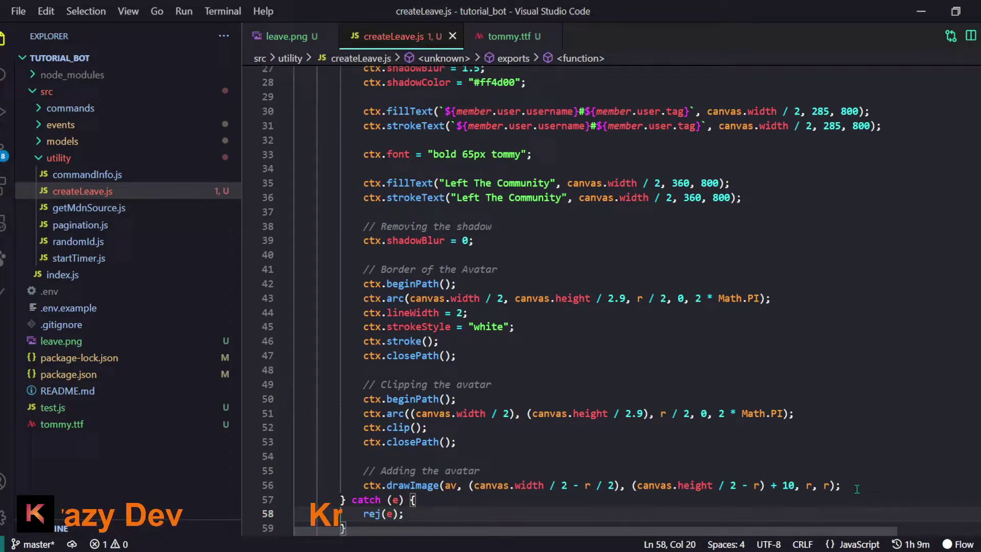
click(857, 488)
key(Return)
key(Return)
text(s()
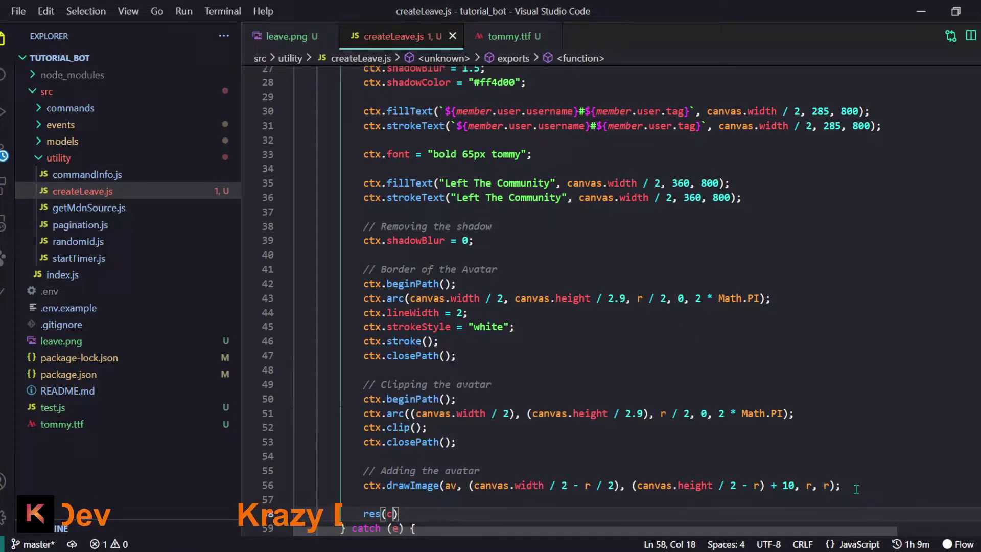
text(canvas.toBuffer)
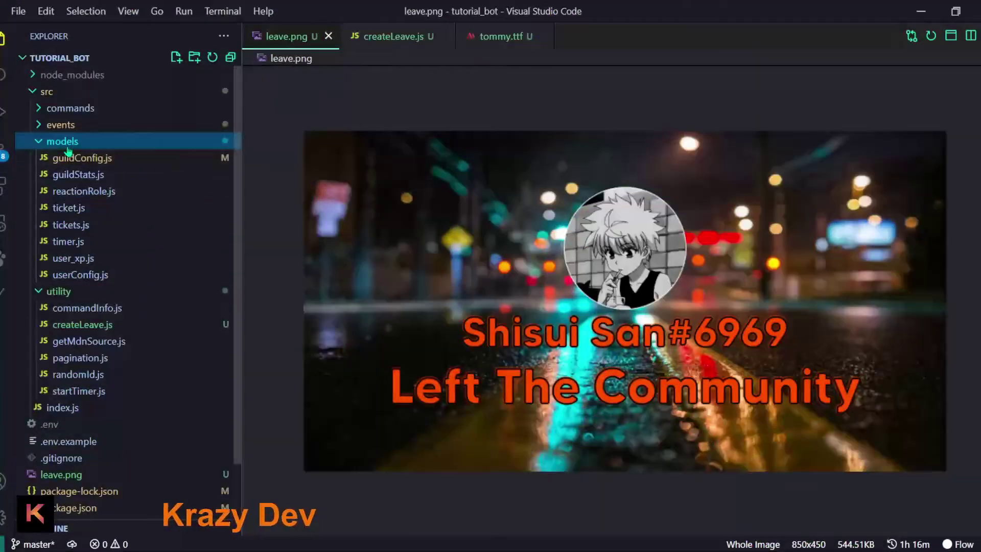
Step: Open guildConfig.js and select the leave block with its enable and channel fields
click(77, 158)
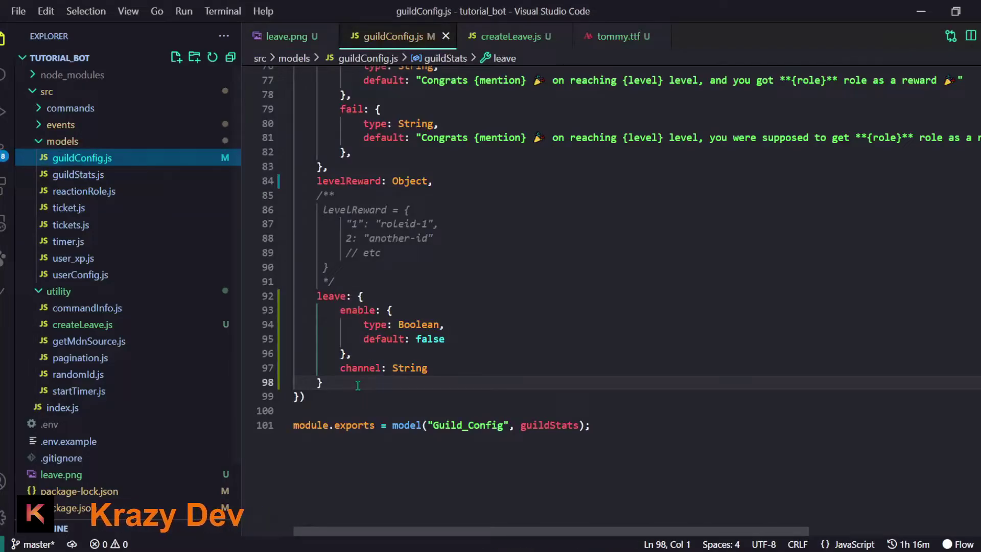
drag(357, 386, 304, 295)
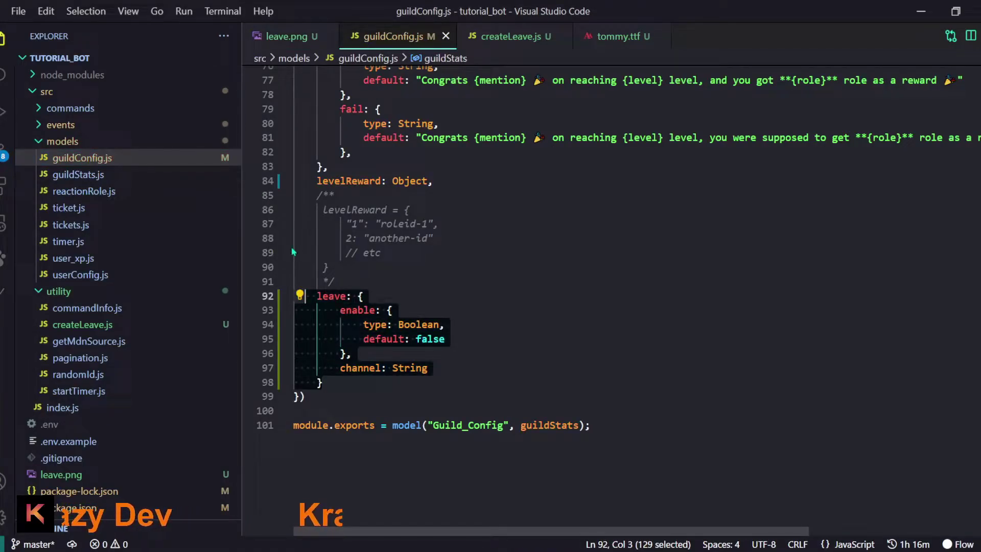
Step: Create guildMemberRemove.2.js in events and paste in the guildMemberAdd.2.js code
click(62, 125)
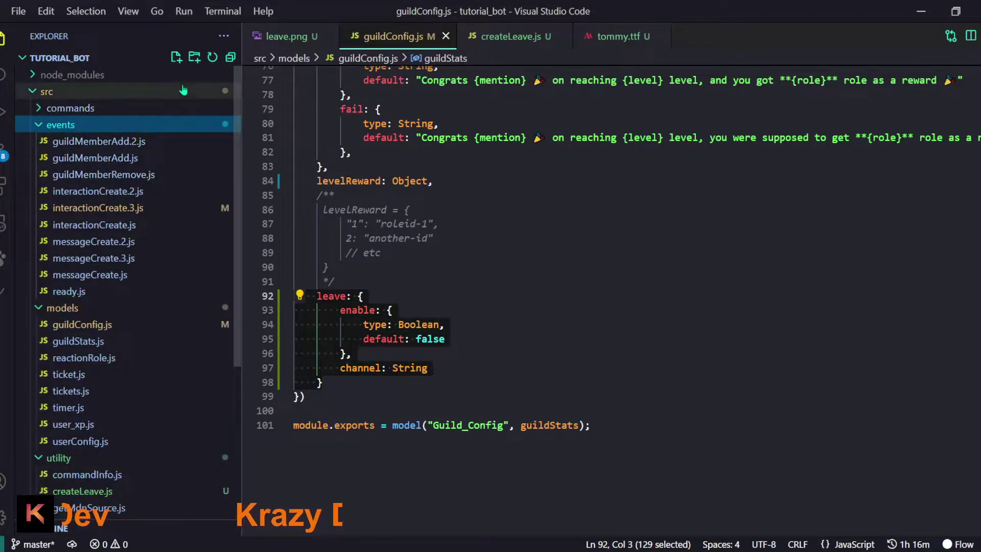
click(176, 57)
text(guildMemberRe)
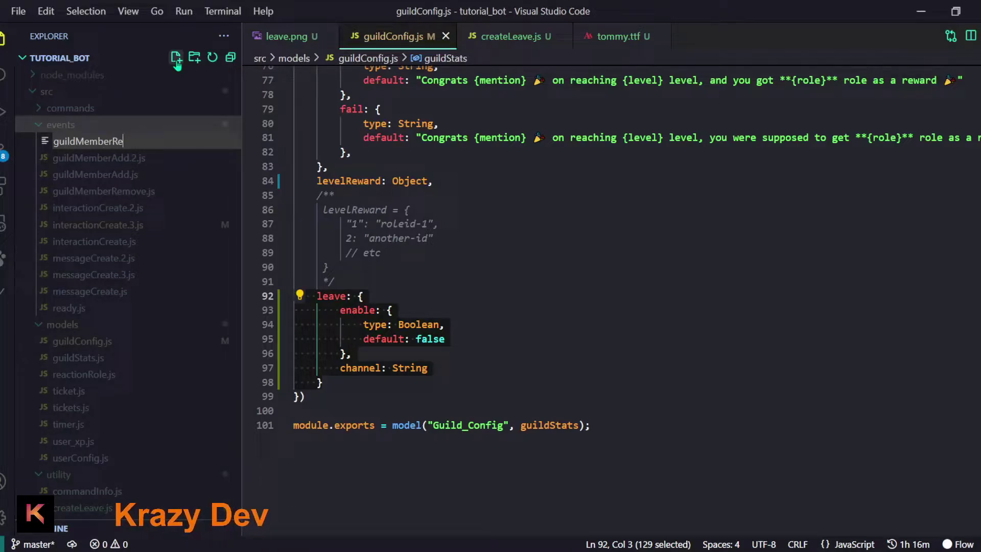
text(.js)
key(Return)
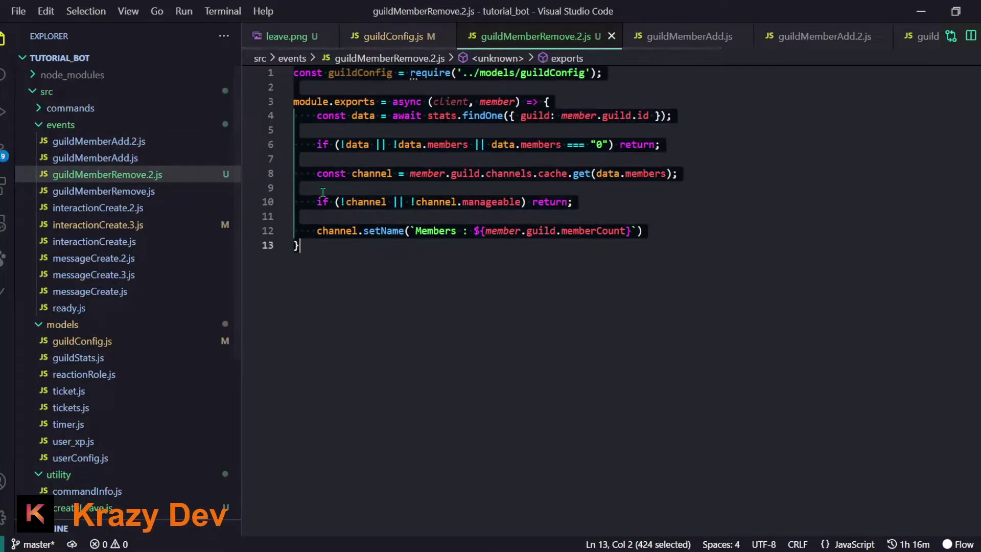
key(ctrl+v)
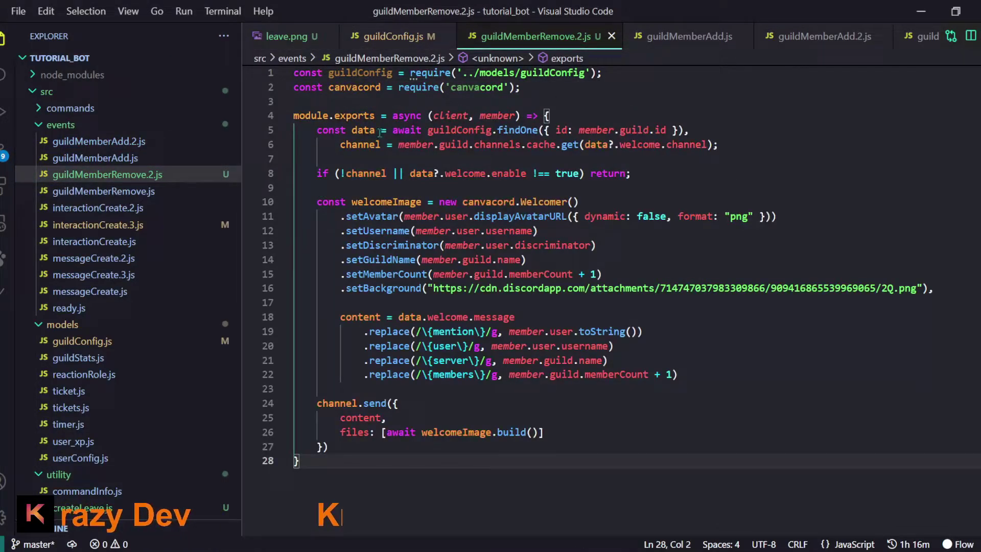
Step: Remove the canvacord import and the welcome image and message formatting code
click(431, 92)
key(ctrl+x)
key(Down)
key(Down)
key(Down)
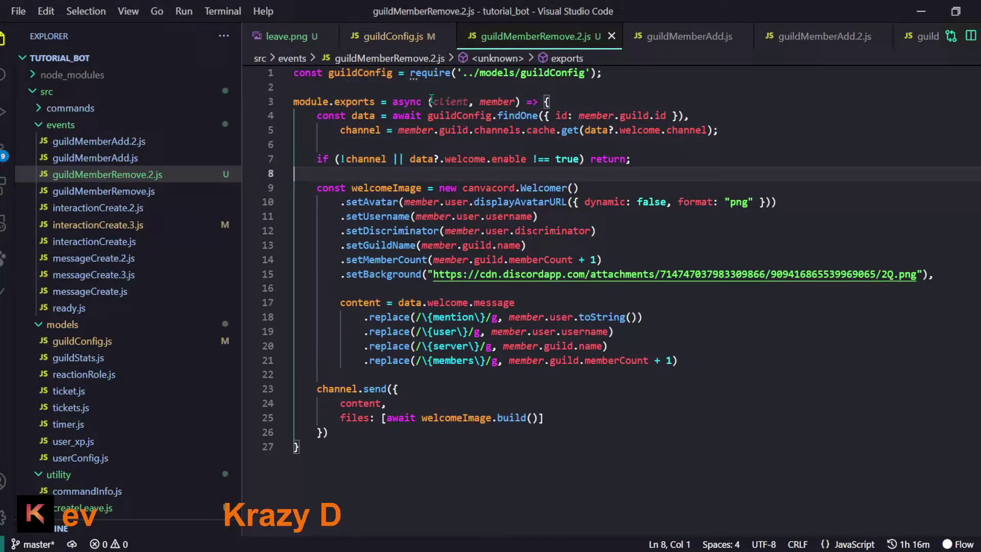
key(ctrl+shift+End)
key(shift+Up)
key(shift+Up)
key(shift+Up)
key(shift+Home)
key(BackSpace)
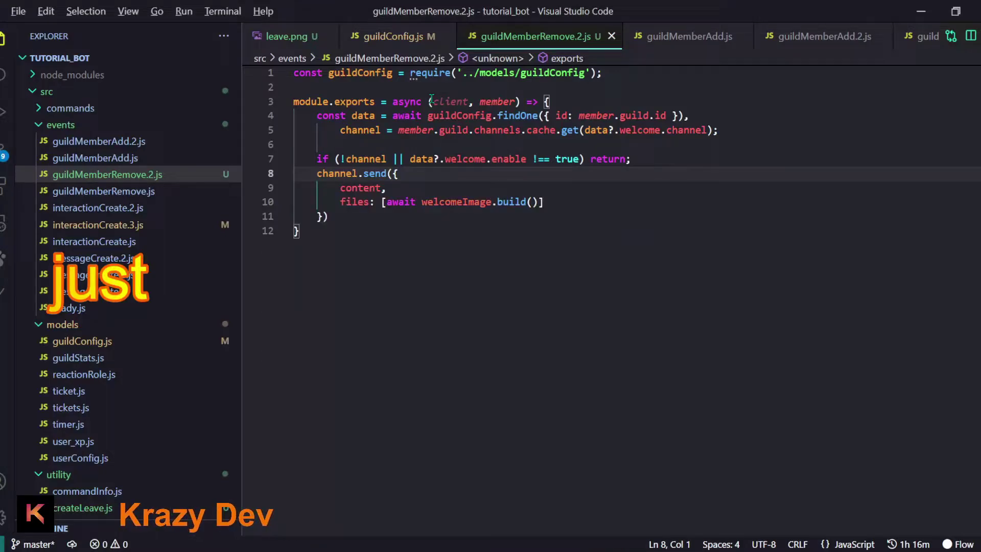
key(Return)
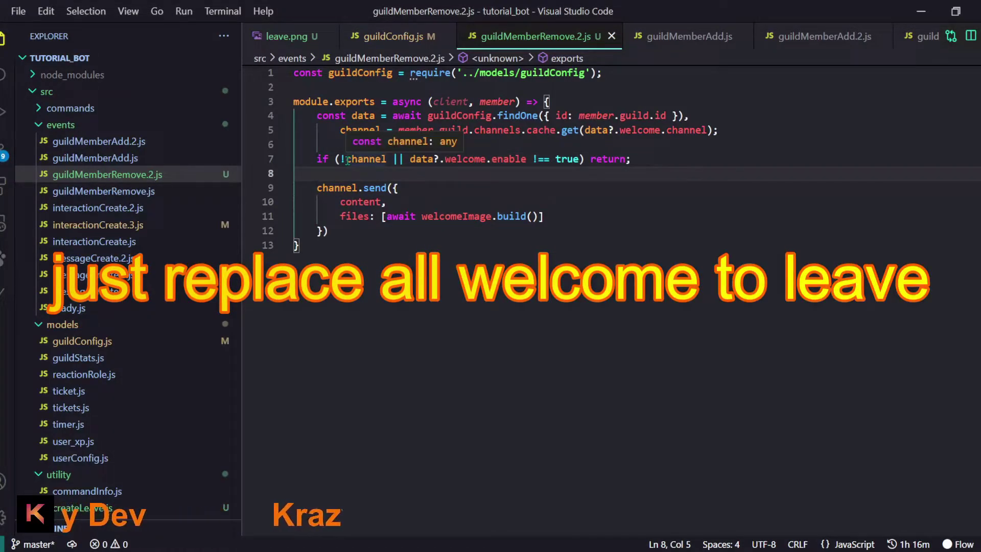
Step: Change the welcome.enable check to !data?.leave.enable, dropping the comparison against true
double_click(448, 159)
text(leave)
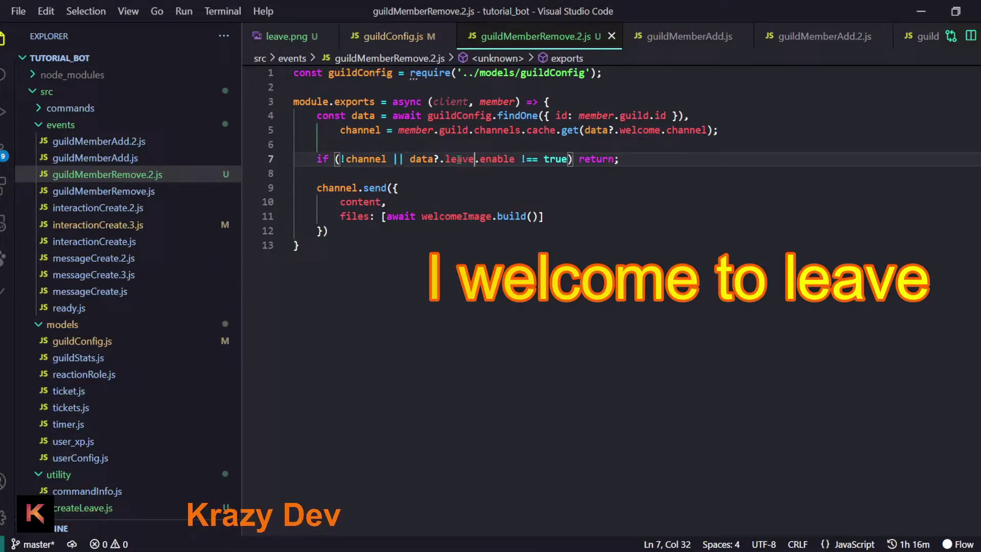
key(shift+Right)
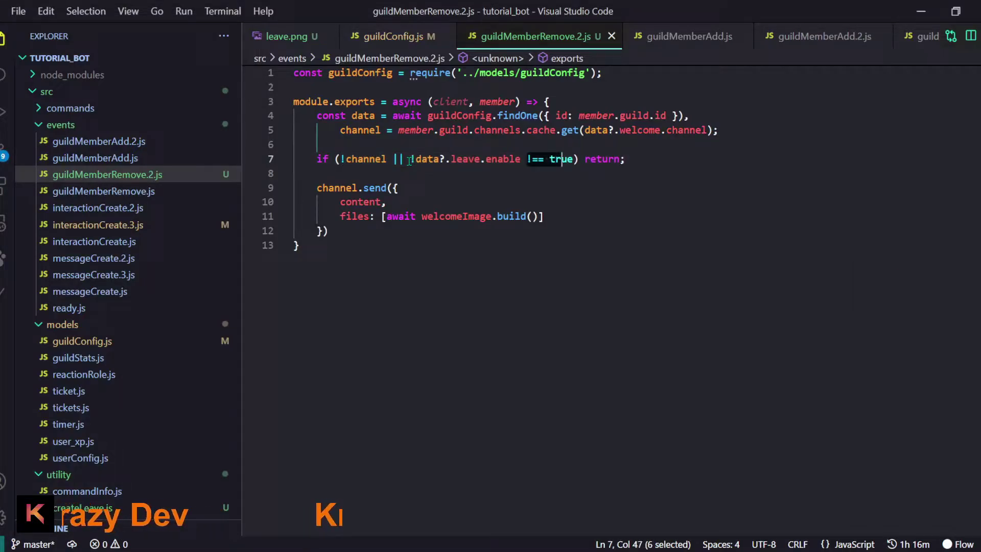
key(shift+Right)
key(shift+Right)
key(BackSpace)
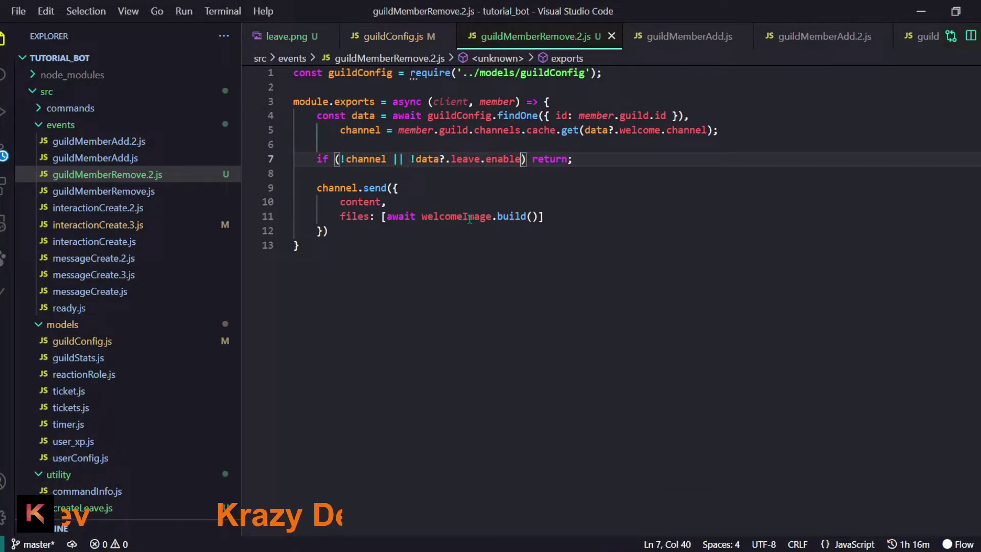
Step: Replace welcomeImage.build() with createLeave(member), removing the extra client argument
drag(422, 217, 527, 225)
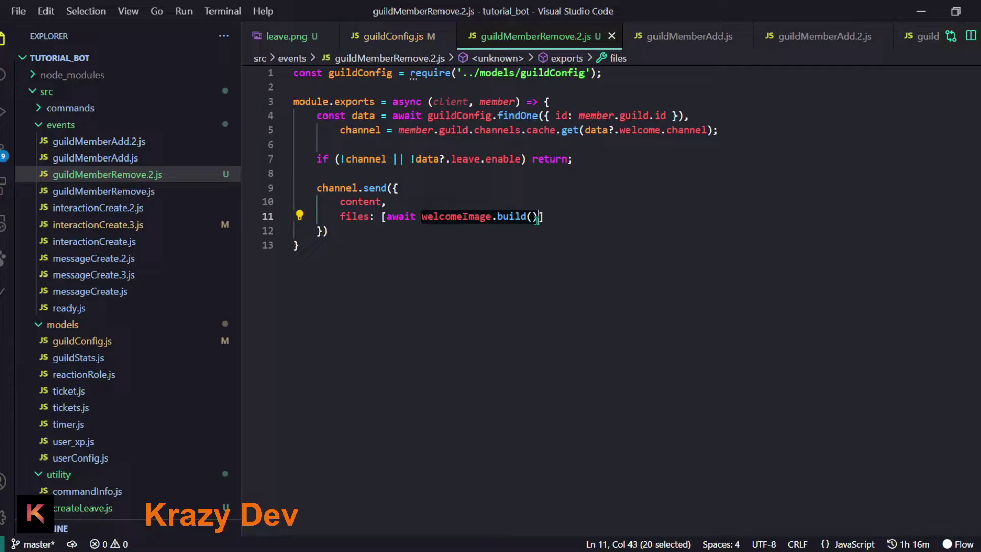
text(createL)
key(Return)
text(()
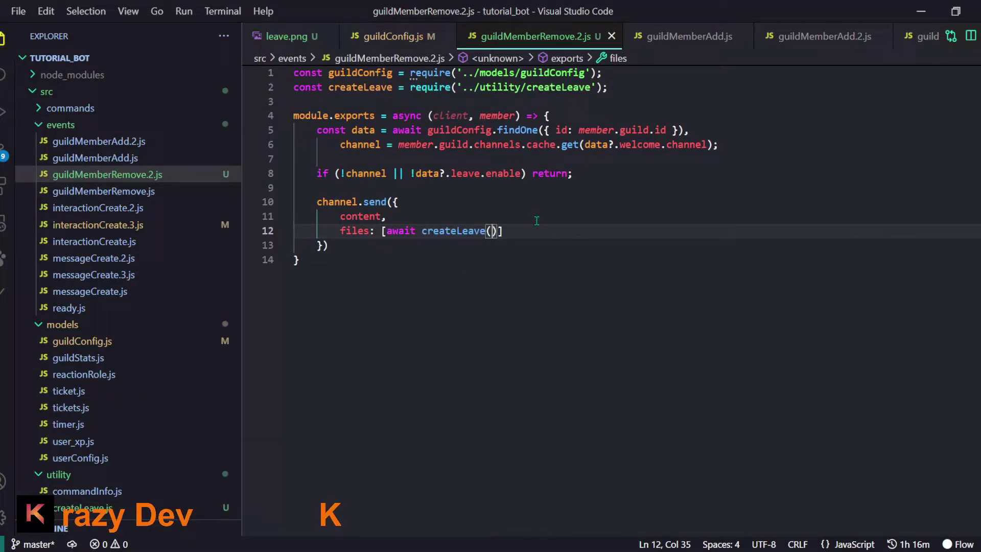
text(client)
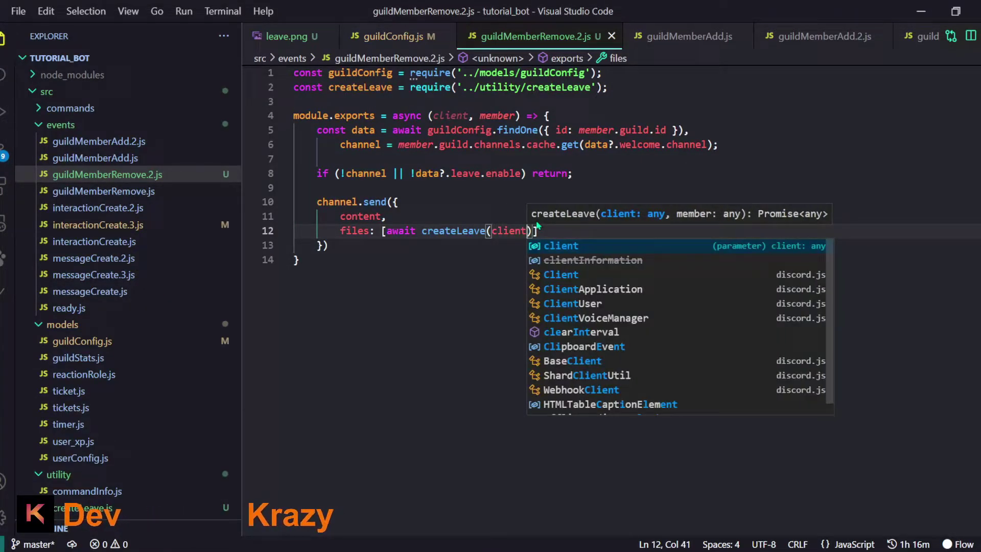
text(, membe)
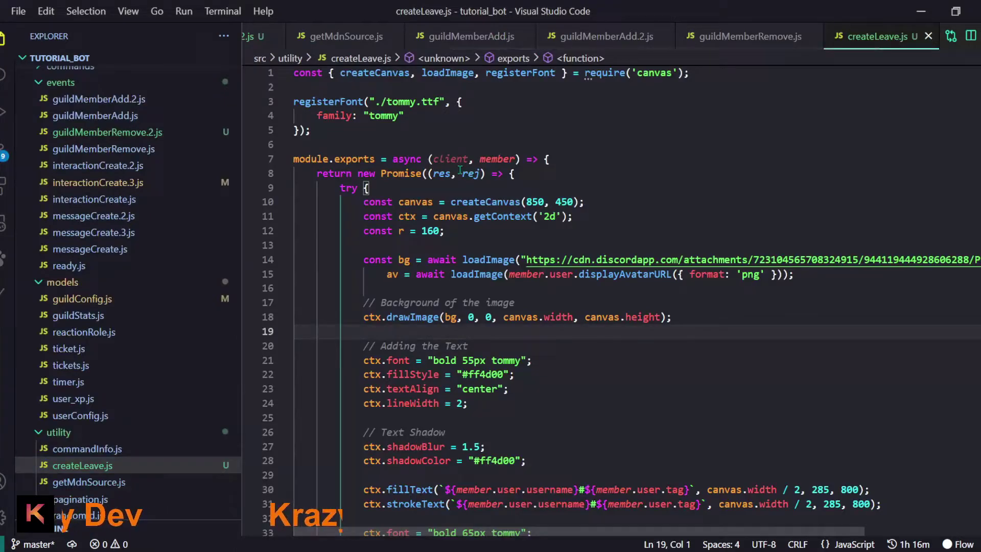
double_click(452, 158)
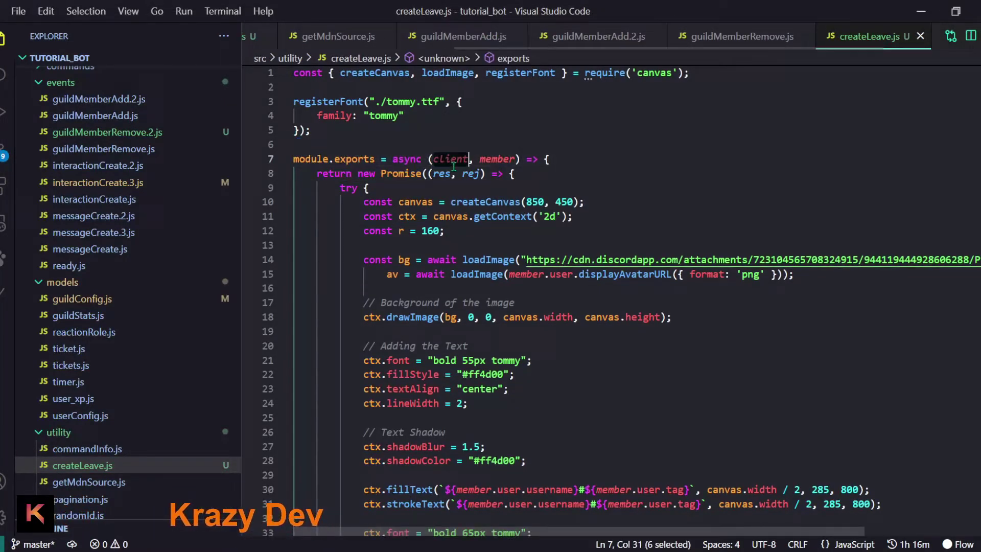
click(107, 132)
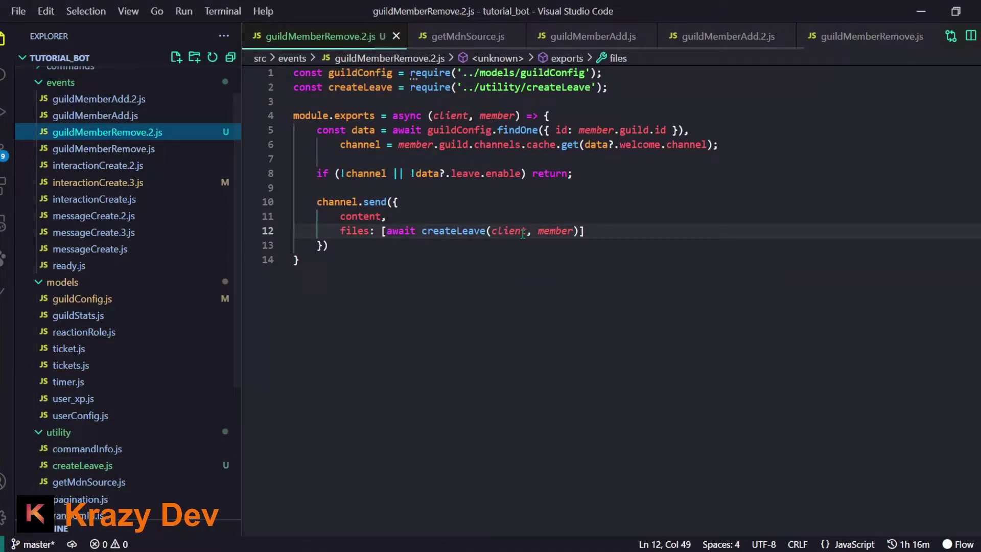
drag(537, 231, 491, 231)
key(BackSpace)
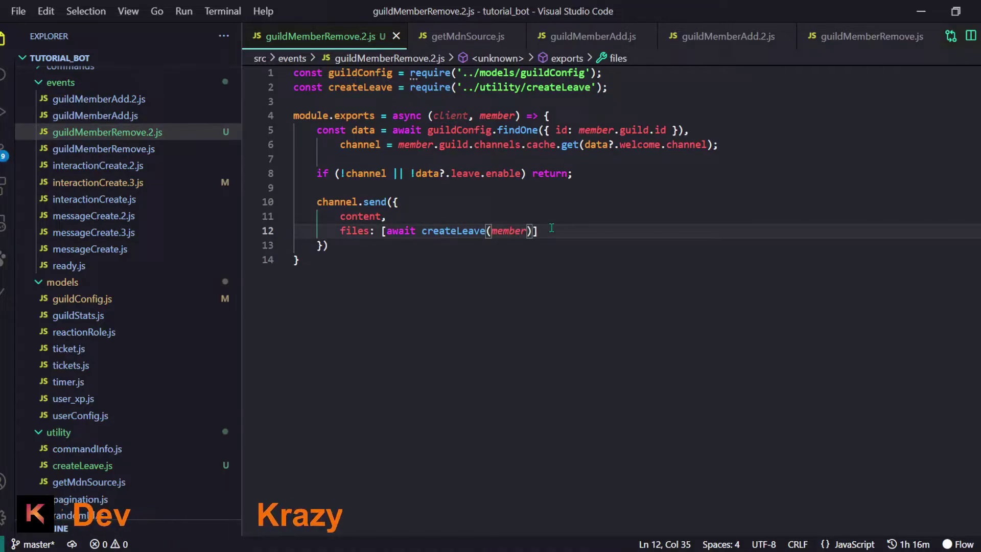
Step: Set the content to data.leave.message with {user} and {mention} replaced, and add a default message in guildConfig.js
click(363, 216)
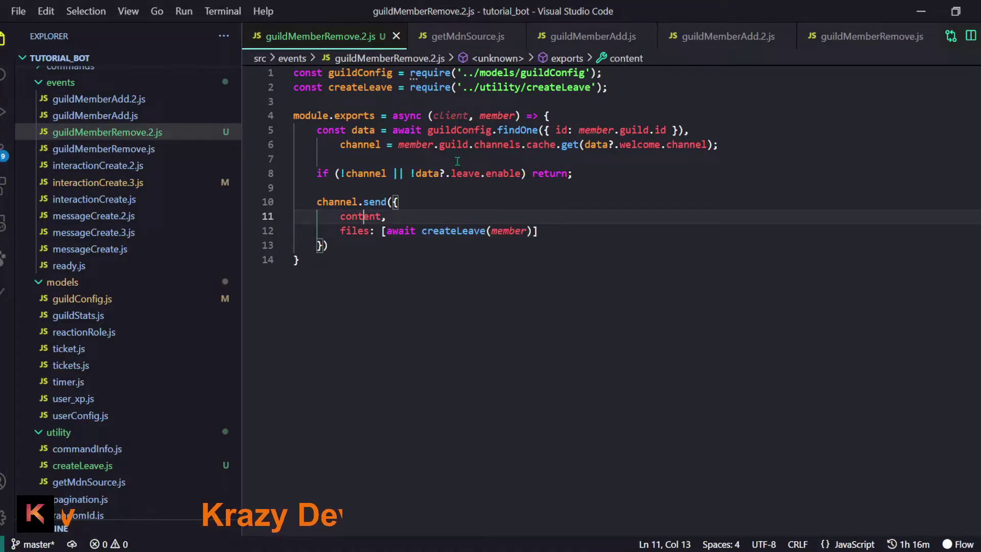
text(:data)
text(.leave)
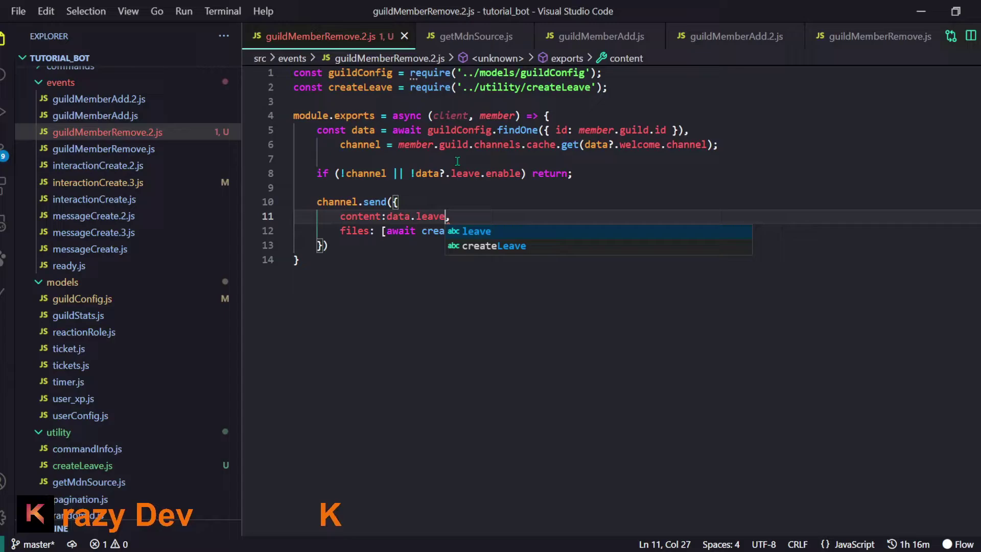
text(.message.replace(//)
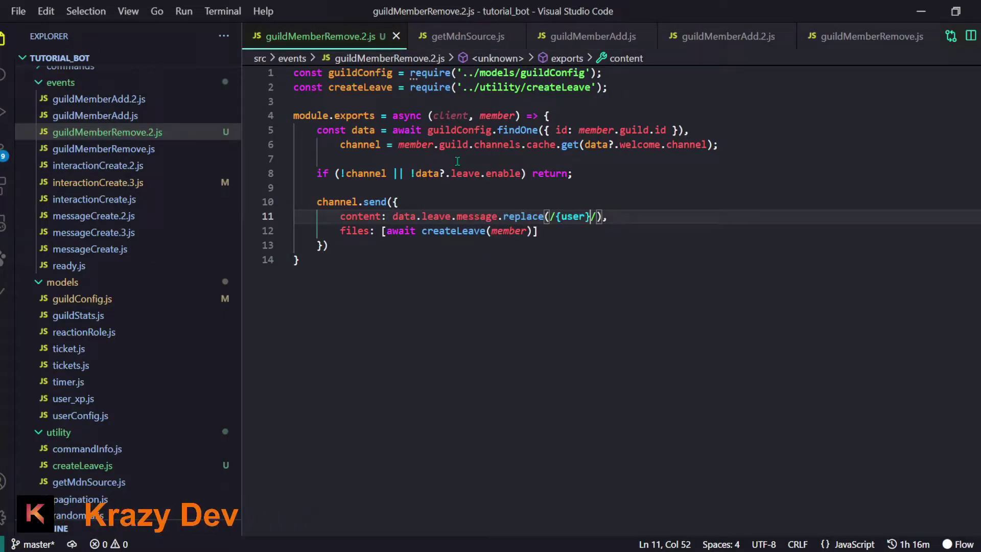
text(g,member.user.username.replace(/{mention}/g,member.user.username).replace(/{user}/g,member.guild)
key(Home)
key(Home)
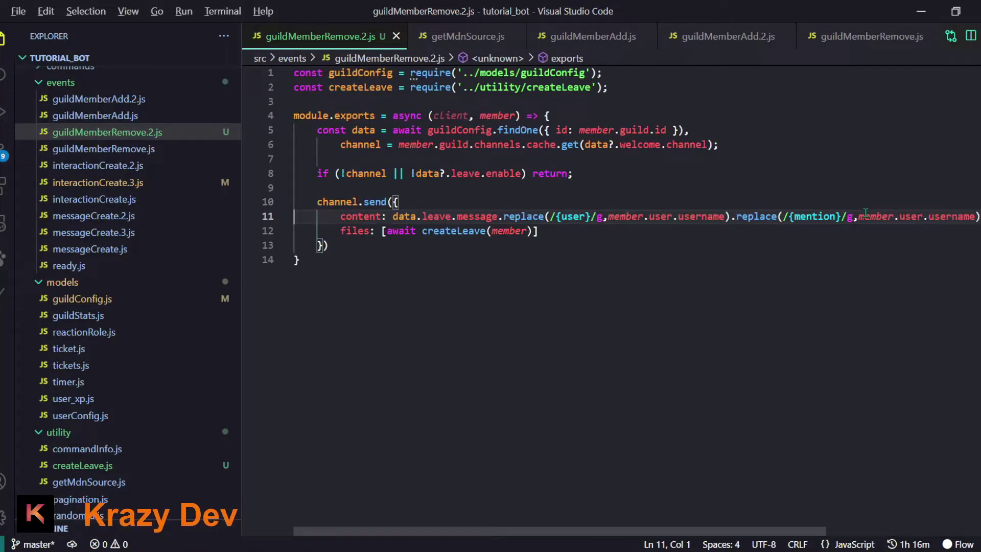
key(ctrl+Tab)
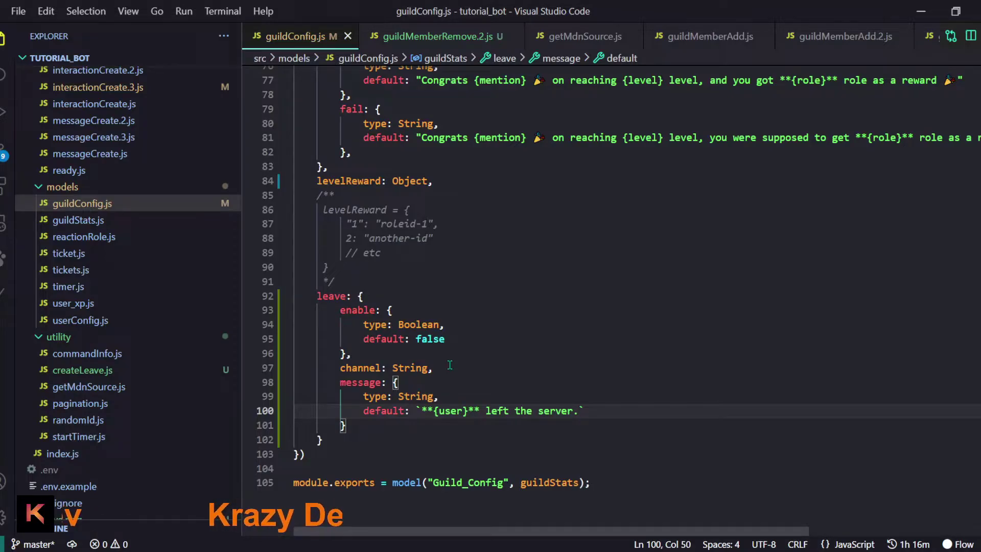
mouse_move(80, 125)
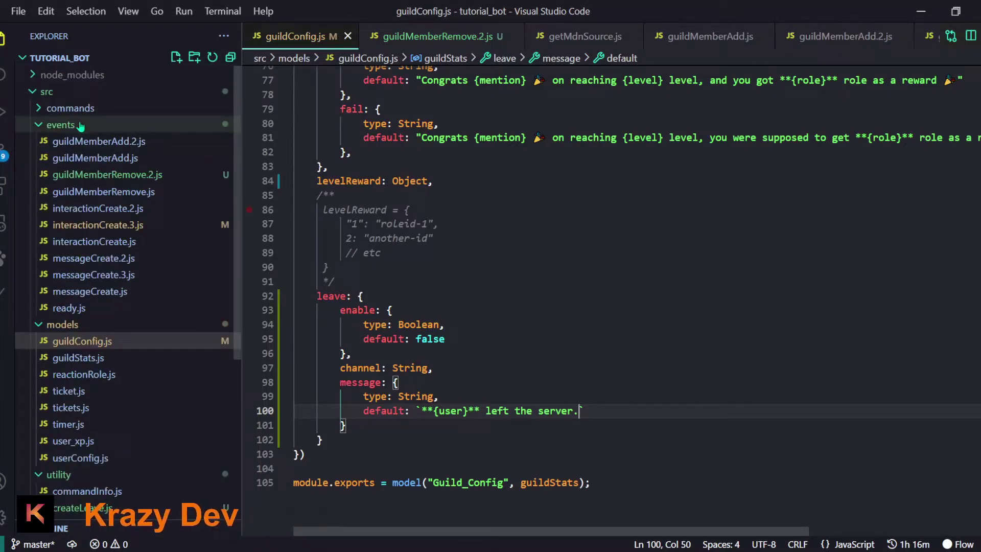
Step: Duplicate the admin welcome command file and rename the copy to leave.js
click(77, 109)
click(123, 130)
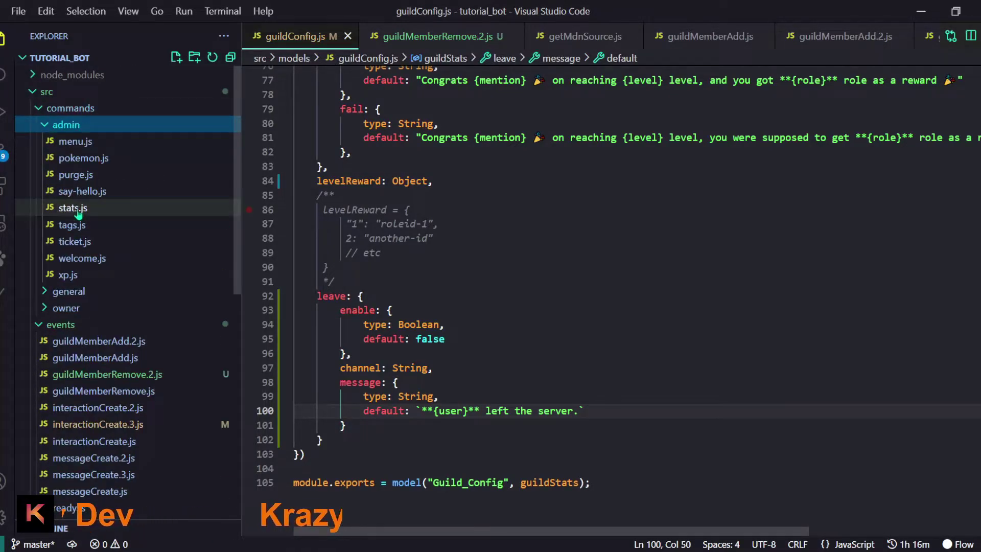
click(98, 259)
key(ctrl+c)
key(ctrl+v)
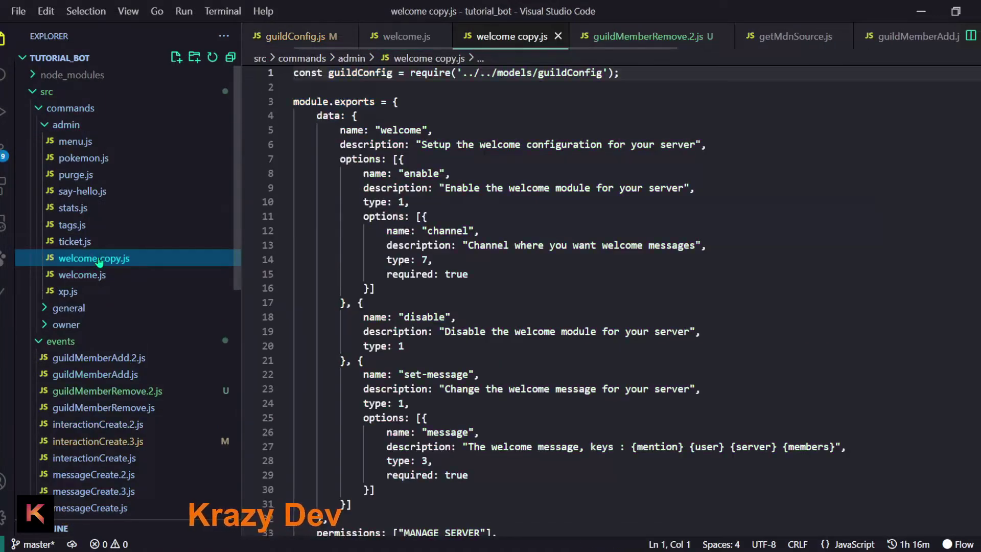
right_click(98, 262)
click(132, 515)
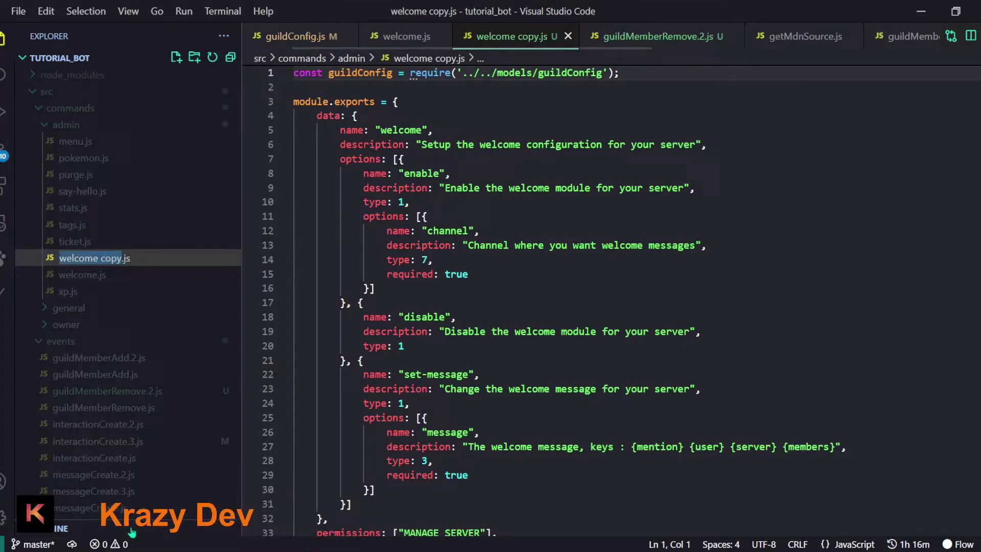
text(leave)
key(Return)
Step: Set the command name on line 5 to 'leave' and select the username replace call in guildMemberRemove.2.js
double_click(403, 129)
text(leave)
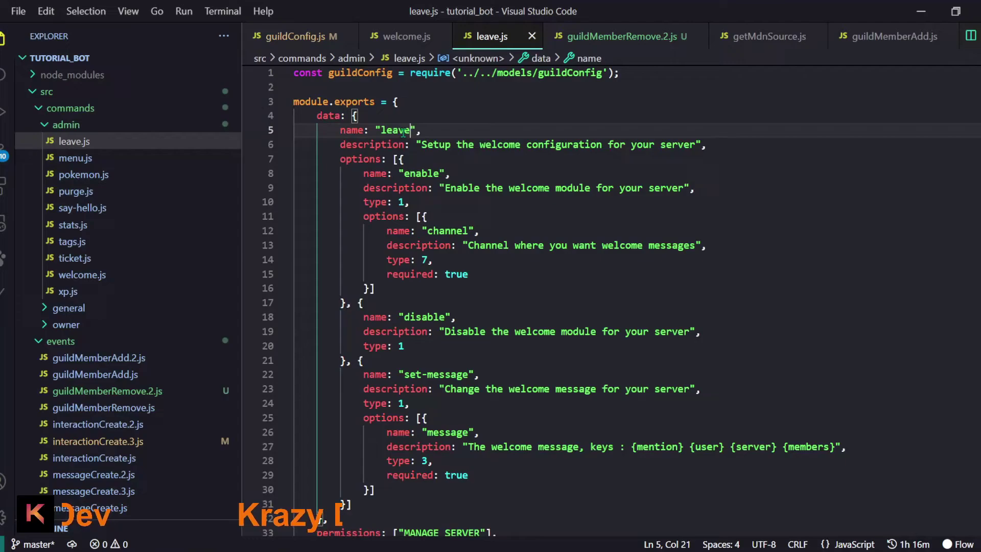
click(621, 36)
click(500, 218)
key(ctrl+shift+Right)
key(ctrl+shift+Right)
key(ctrl+shift+Right)
key(ctrl+shift+Right)
key(ctrl+shift+Right)
key(ctrl+shift+Right)
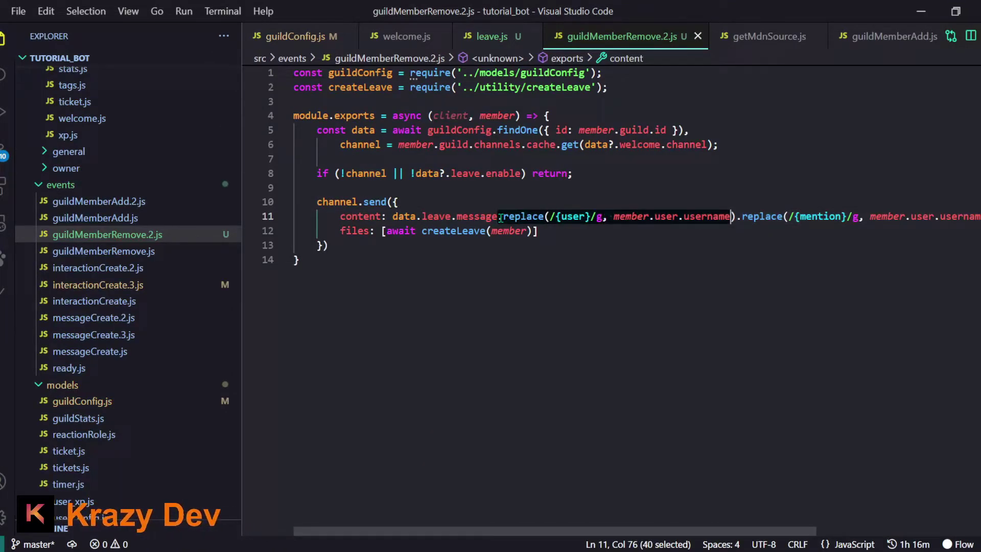
Step: Duplicate the username .replace() call and turn the copy into {members} → guild.memberCount
key(ctrl+c)
key(Right)
key(ctrl+v)
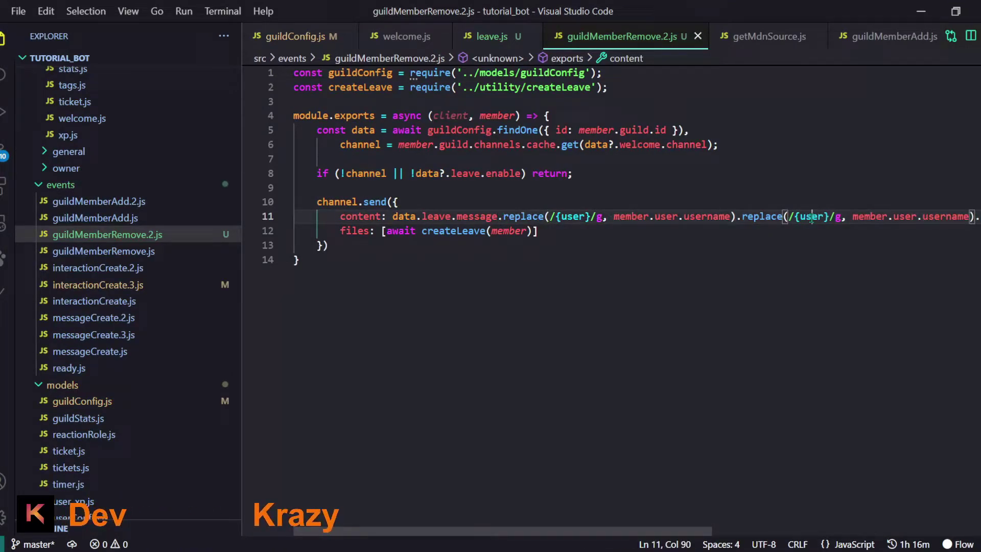
double_click(811, 219)
text(members)
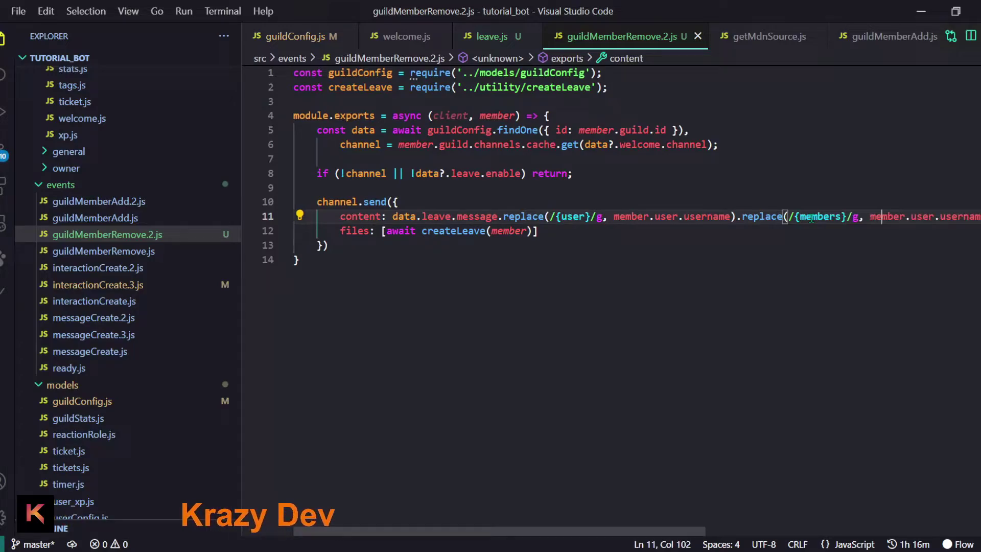
key(shift+Right)
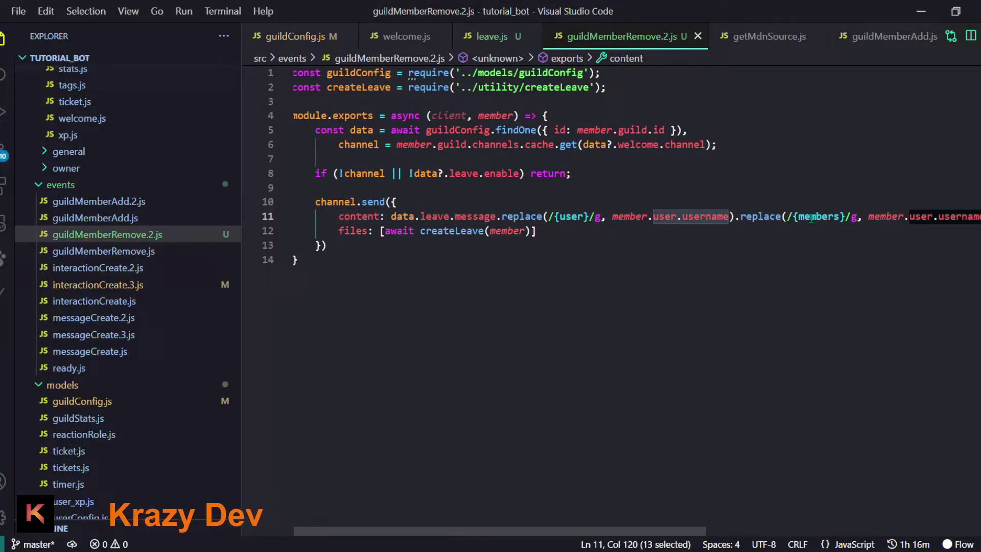
text(guild.membe)
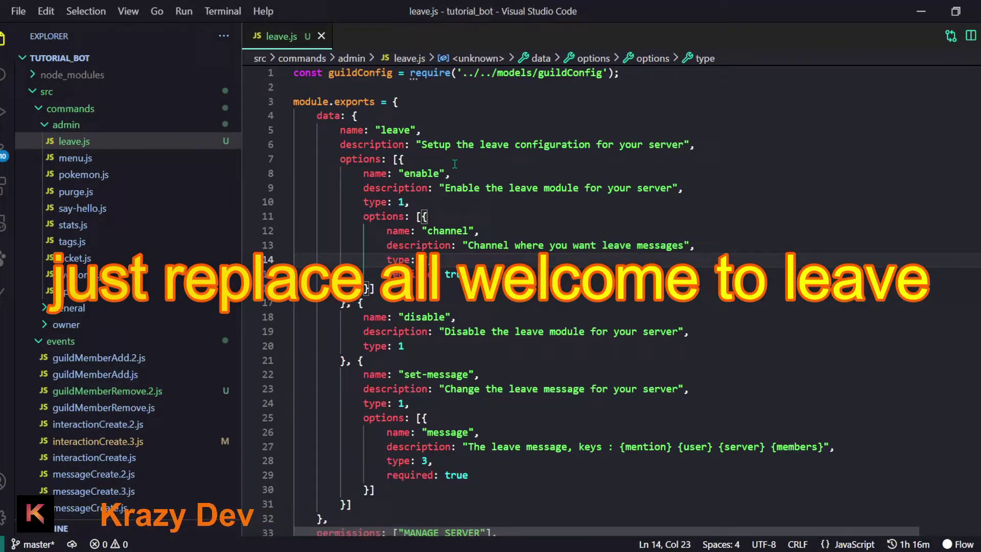
scroll(455, 163, down, 5)
scroll(455, 164, down, 1)
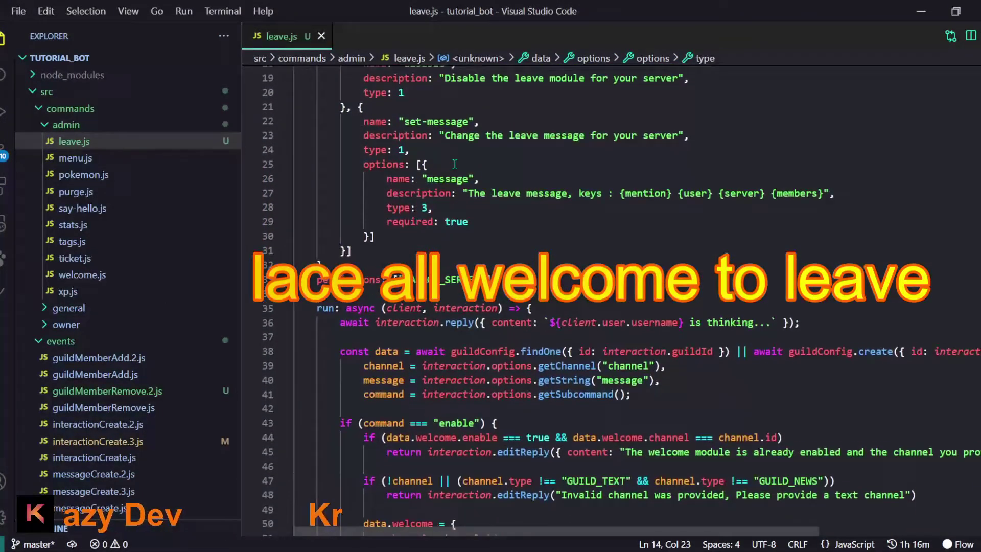
scroll(458, 215, down, 1)
scroll(461, 268, down, 1)
scroll(467, 328, down, 2)
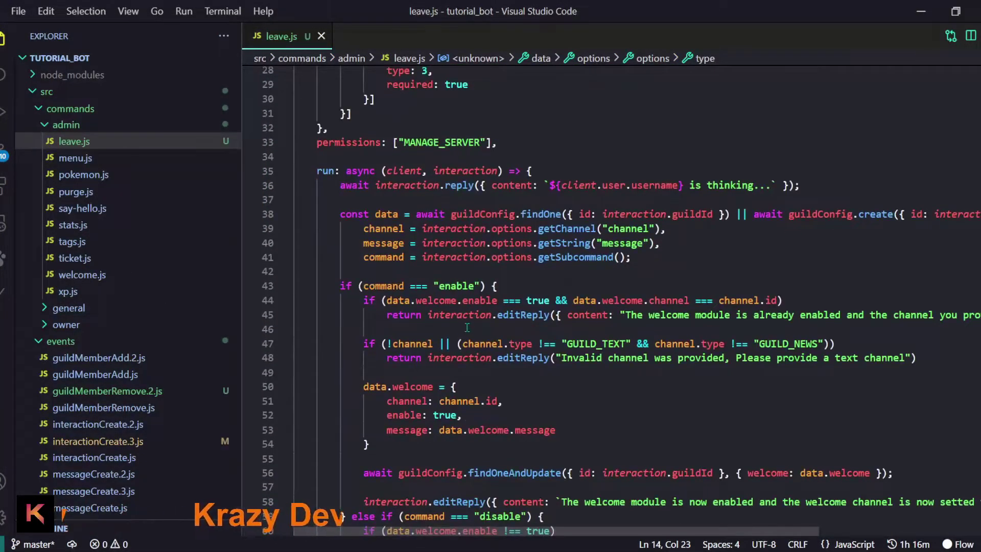
Step: Change every 'welcome' occurrence in leave.js to 'leave' at once, then bring up the terminal
double_click(439, 301)
key(ctrl+shift+l)
text(leav)
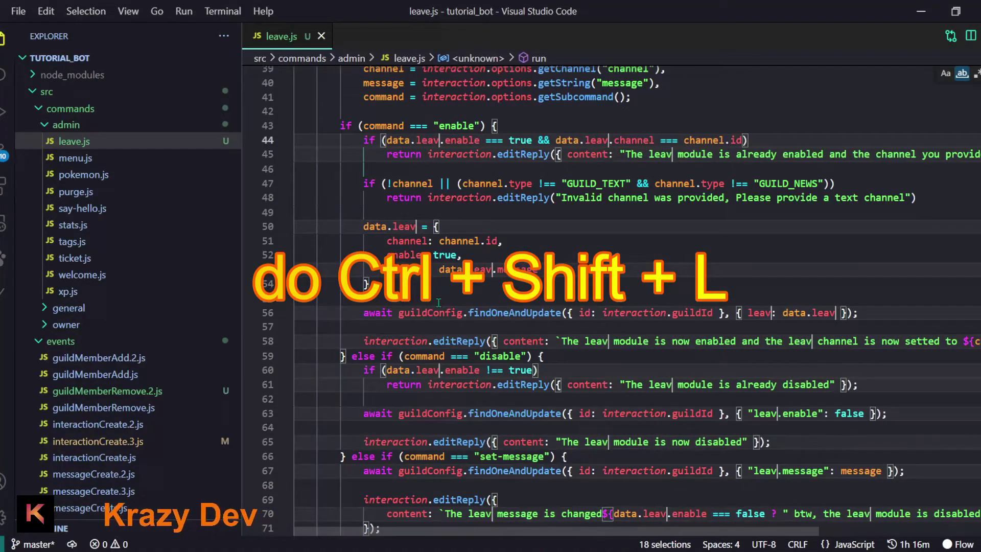
text(e)
key(Escape)
key(ctrl+grave)
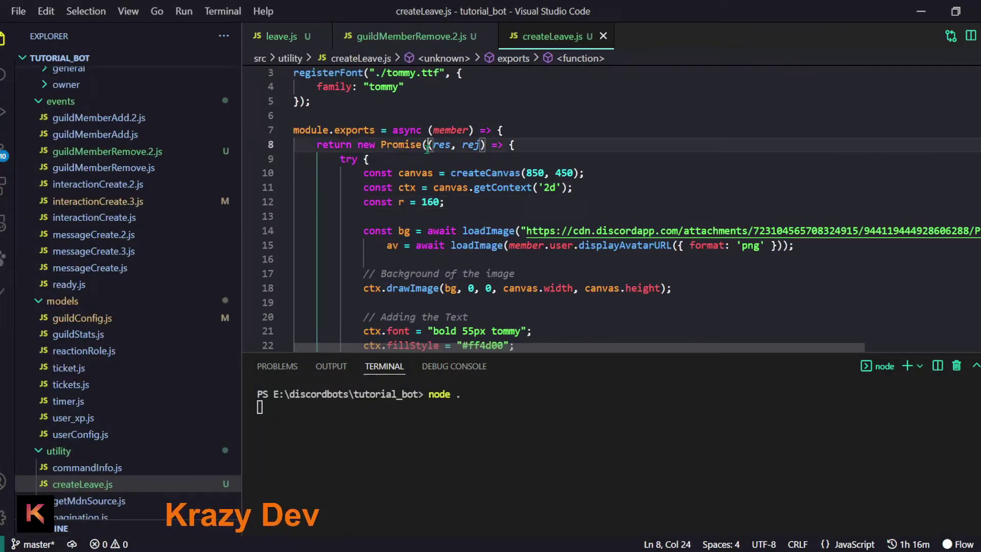
text(async )
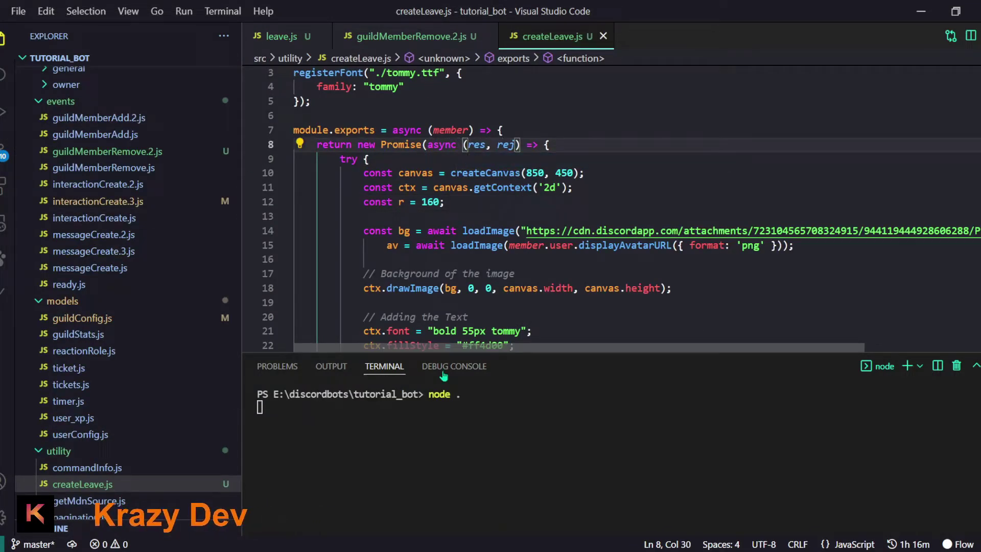
text(leave)
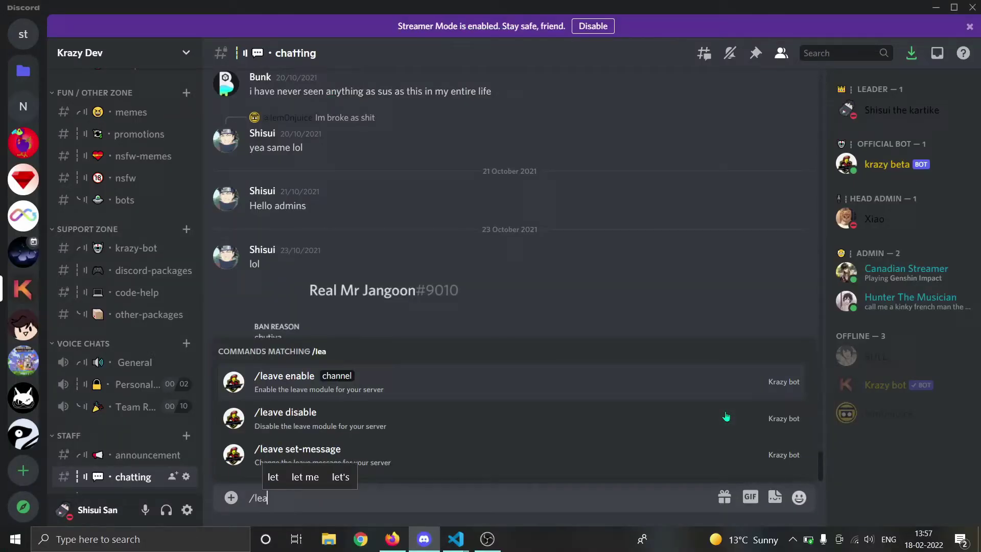
Step: Run /leave enable in Discord with #logs as the channel
key(Tab)
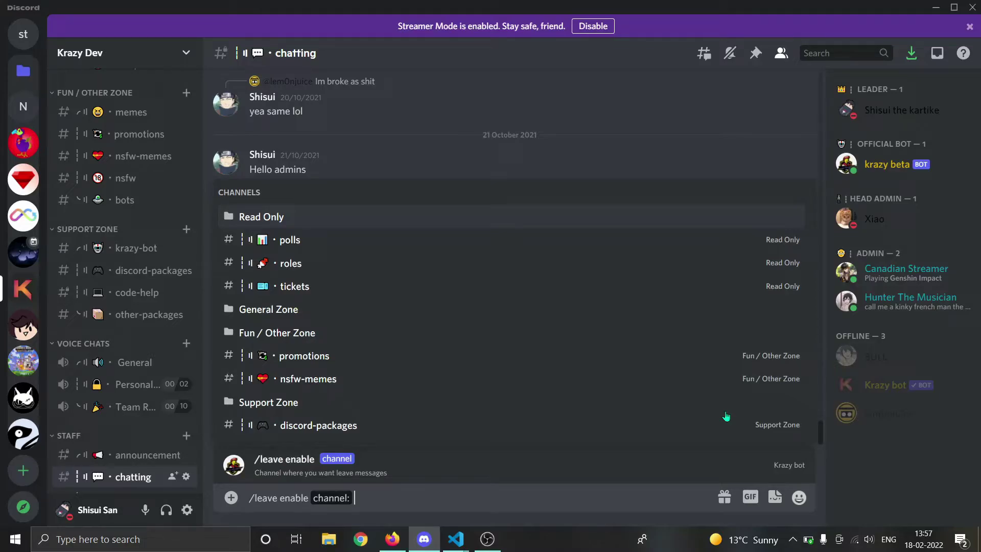
text(logs)
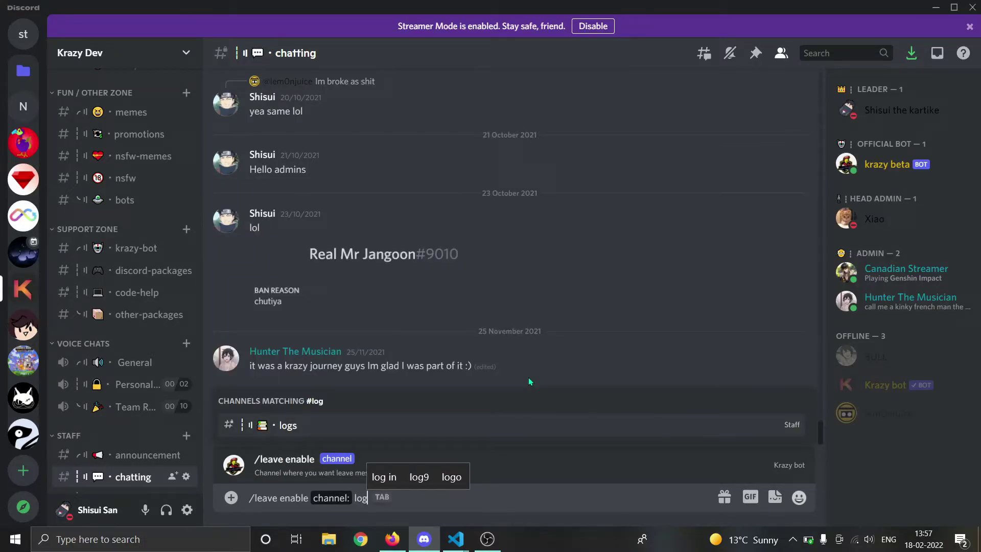
key(Tab)
key(Return)
scroll(138, 403, down, 2)
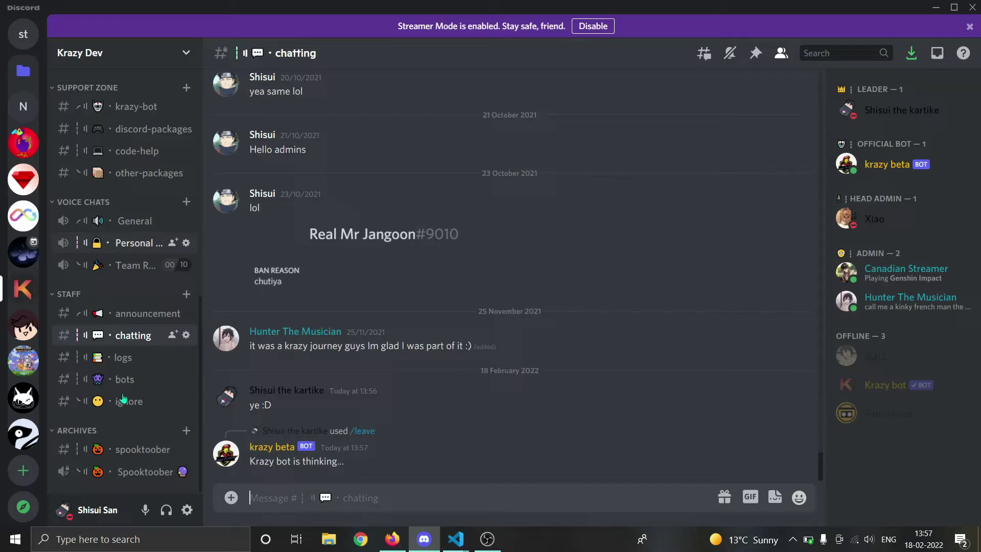
Step: Inspect the bot member in Discord, then select 'welcome' in guildMemberRemove.2.js's line-6 channel lookup
click(881, 379)
right_click(874, 384)
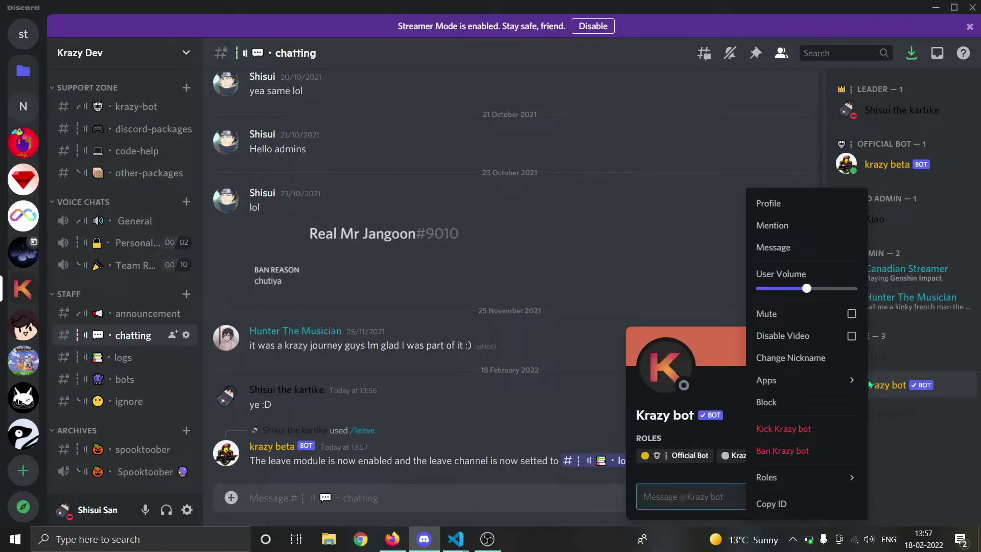
key(Escape)
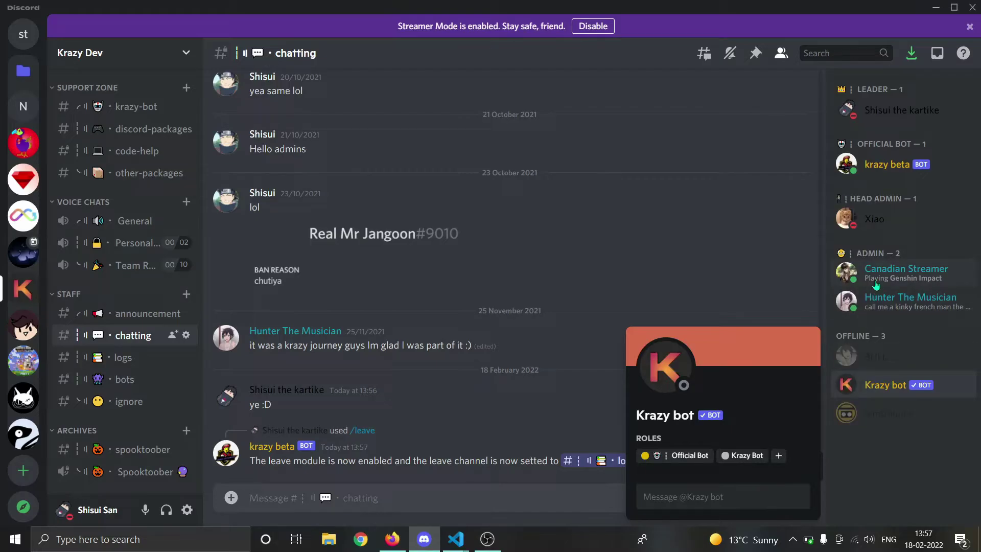
key(alt+Tab)
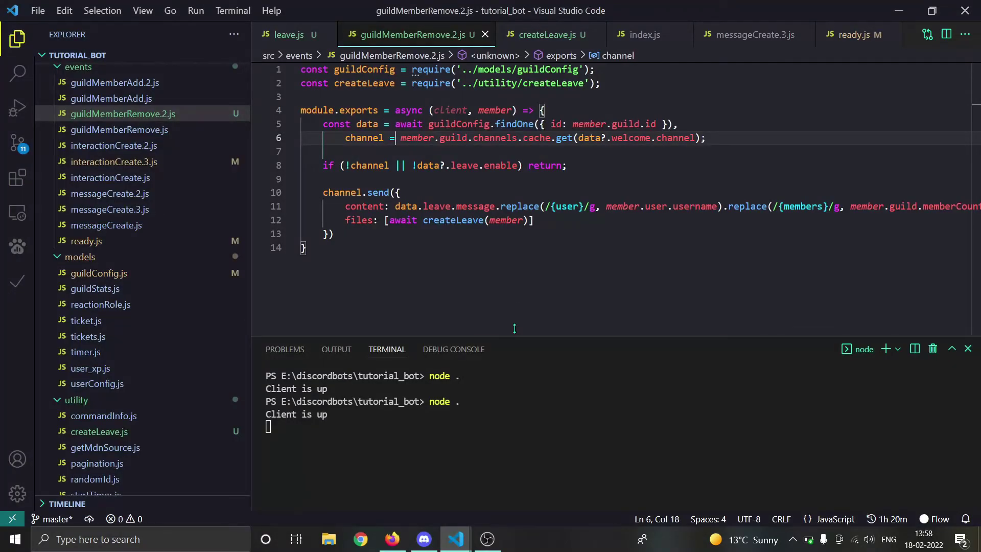
double_click(626, 138)
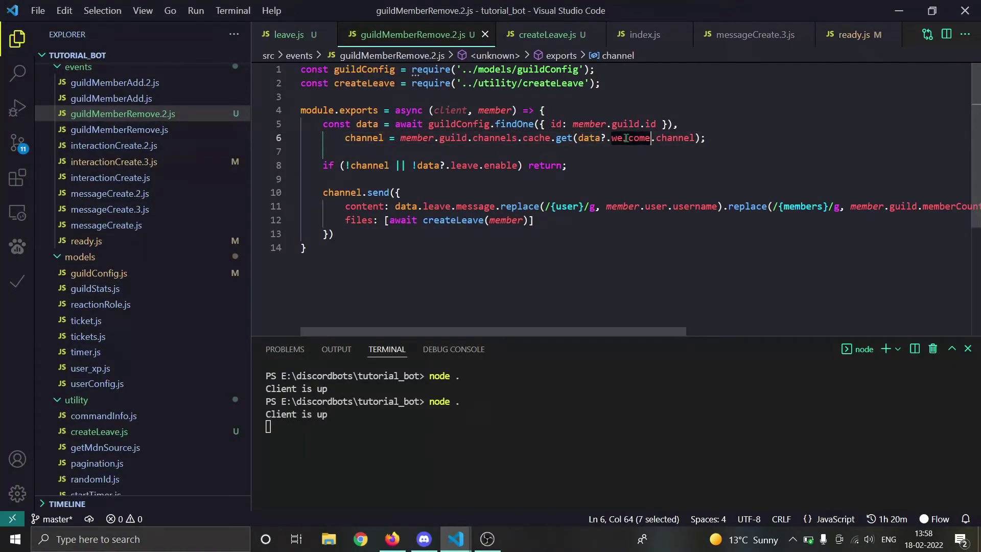
text(leave)
Step: Kick Krazy bot from the server and view the 'Left The Community' card posted in logs
key(alt+Tab)
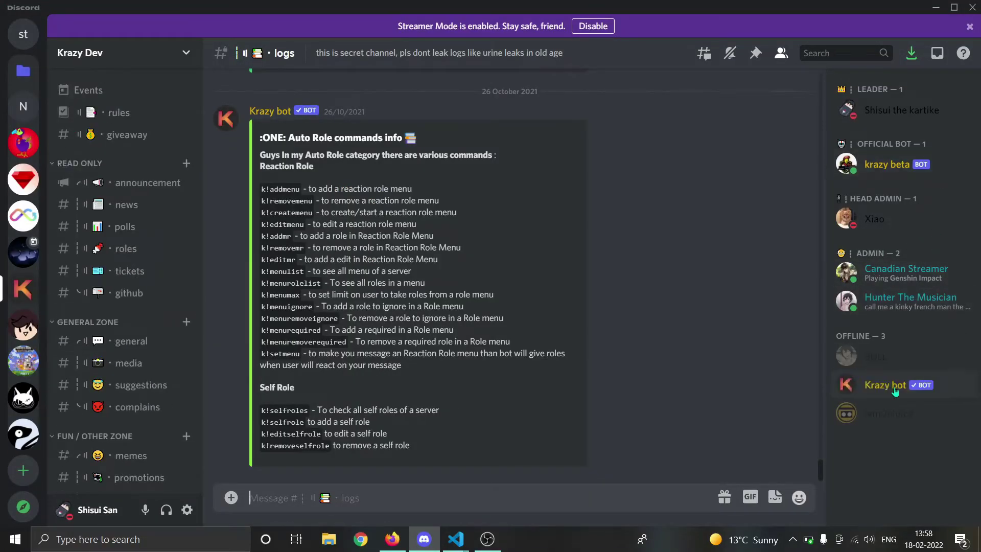
right_click(888, 385)
shift+click(824, 445)
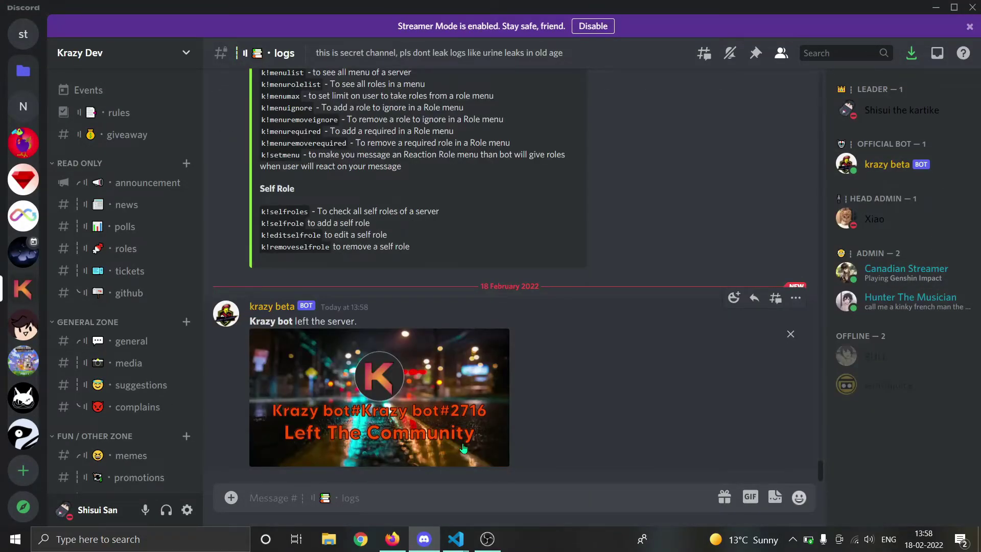
click(465, 355)
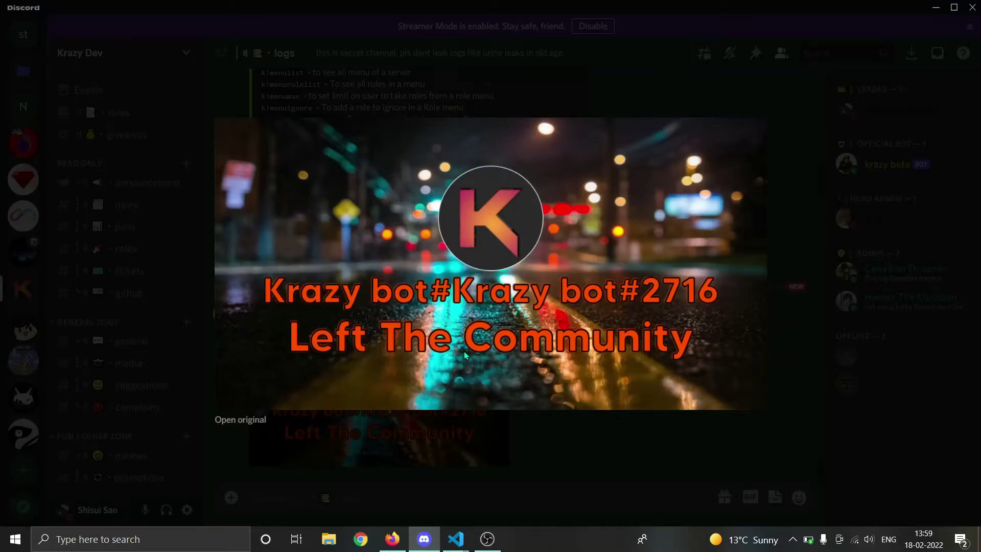
key(Escape)
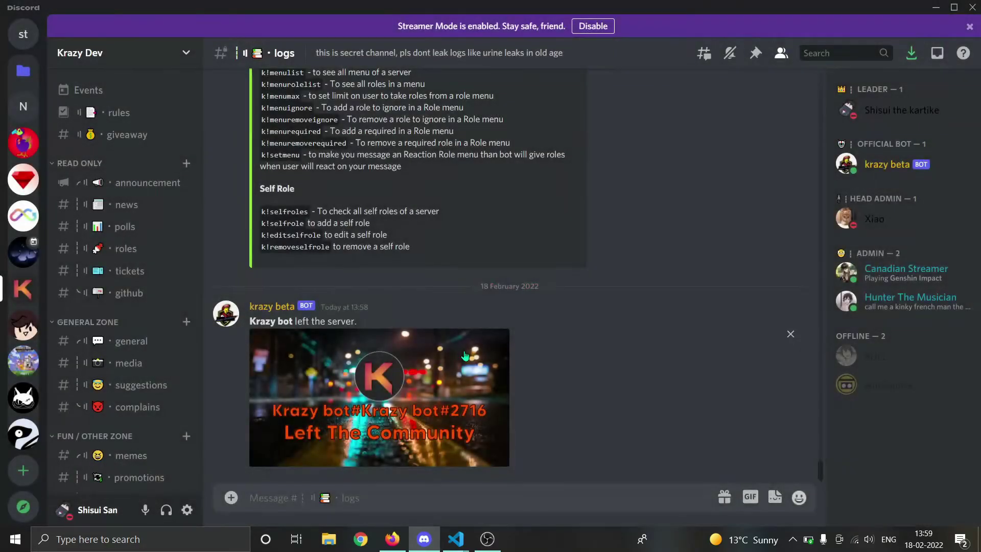
Step: Select the duplicated username part of the line-30 name text in createLeave.js
key(alt+Tab)
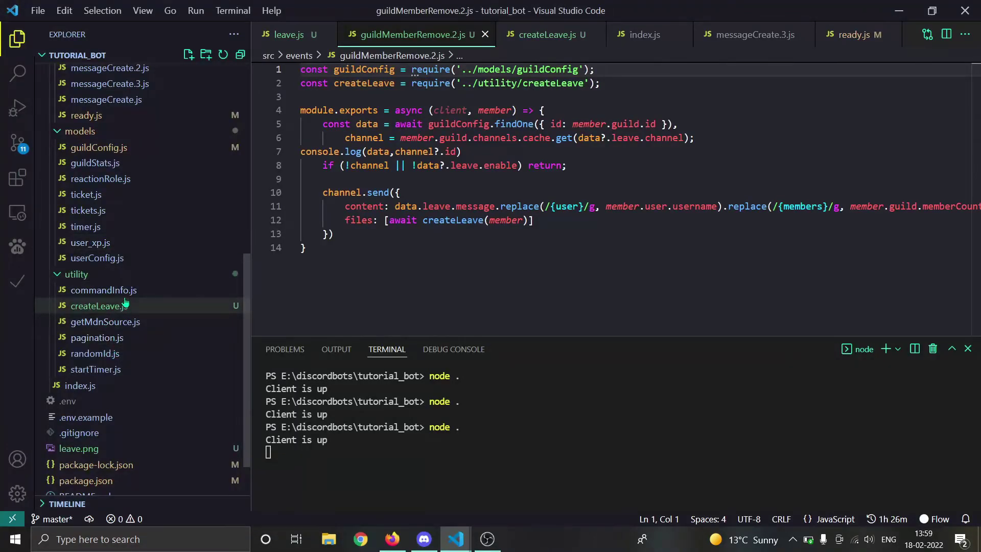
click(125, 306)
scroll(580, 240, down, 5)
click(581, 240)
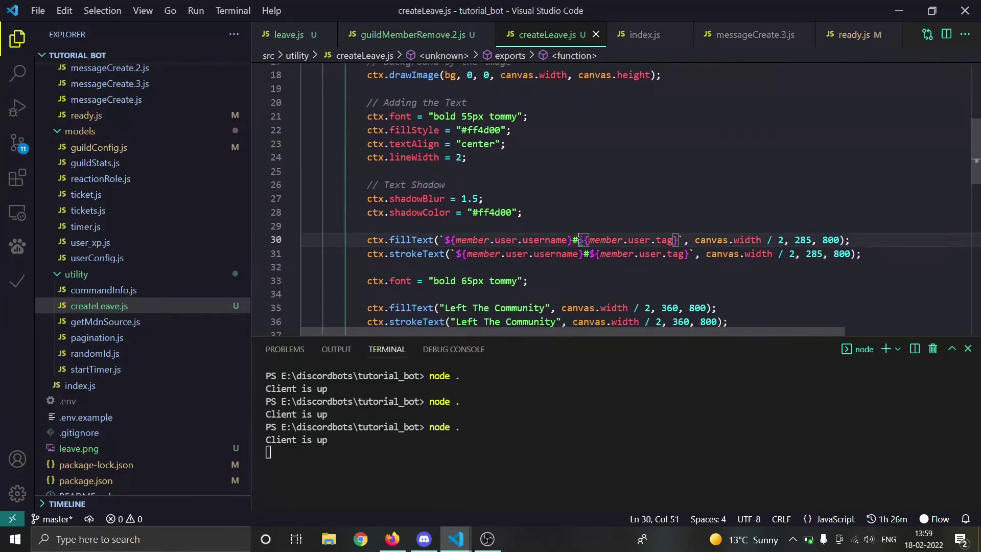
drag(580, 240, 455, 241)
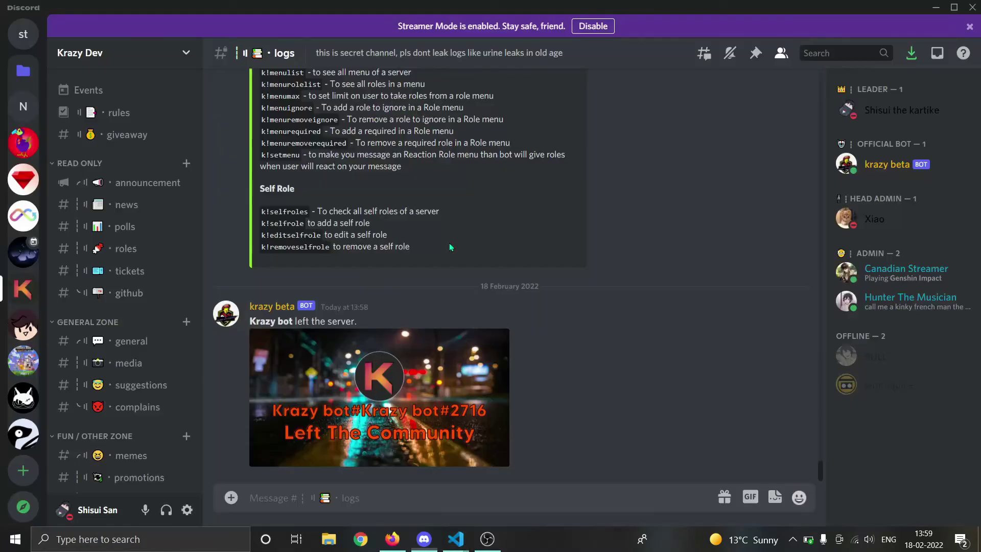